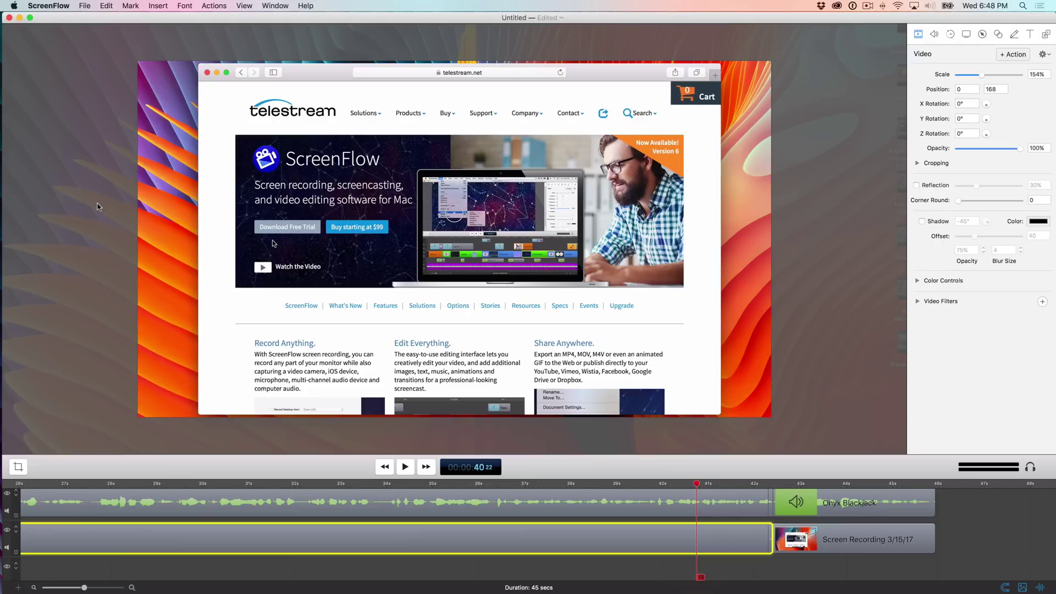
Minimize the ScreenFlow project window to the Dock.
{"action": "left_click", "coordinate": [19, 18]}
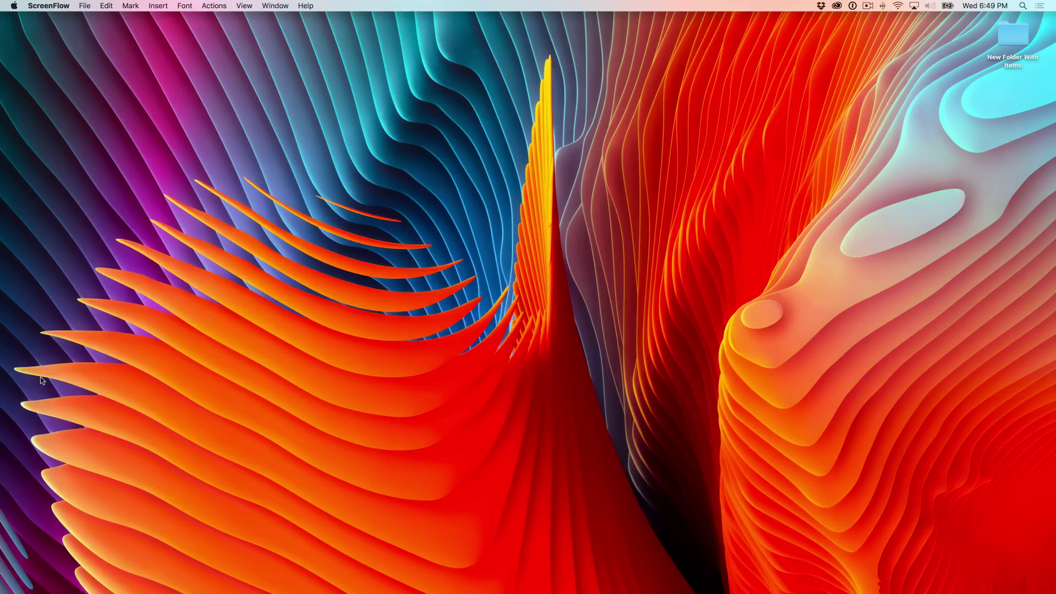
{"action": "mouse_move", "coordinate": [2, 401]}
{"action": "left_click", "coordinate": [17, 472]}
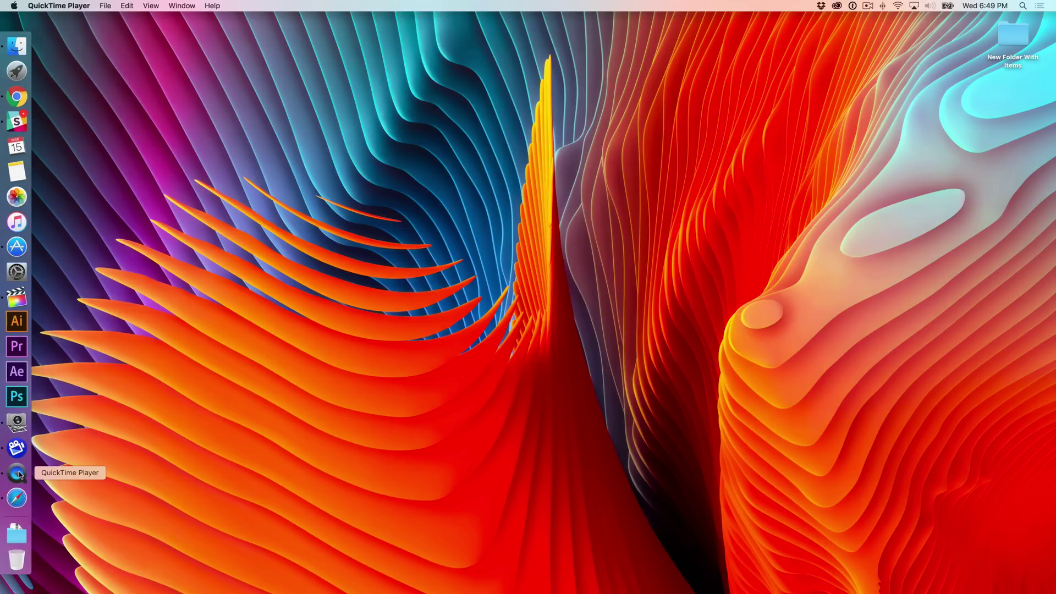
{"action": "left_click", "coordinate": [647, 323]}
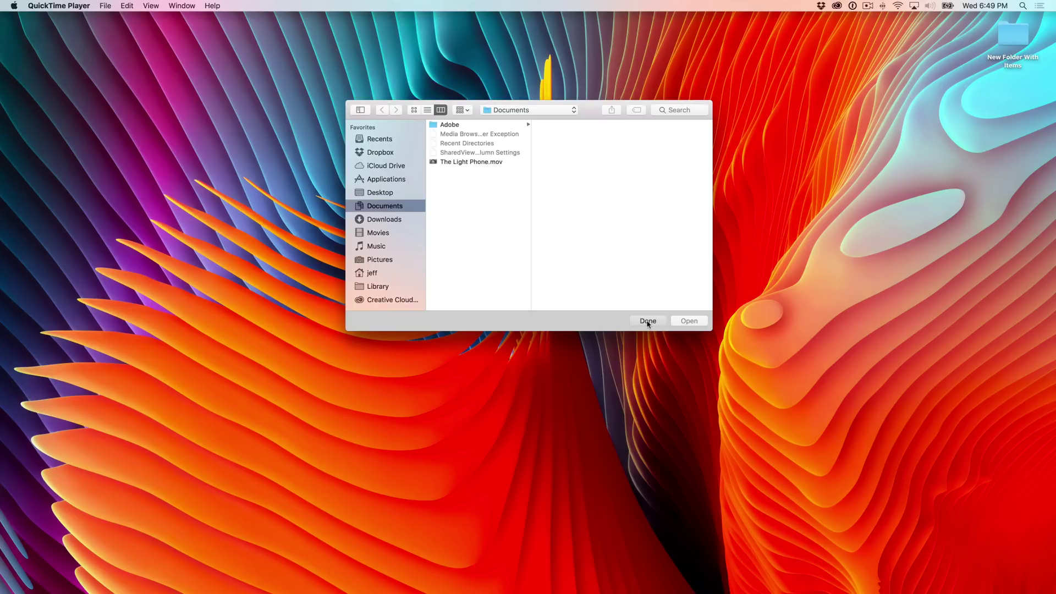
{"action": "left_click", "coordinate": [105, 6]}
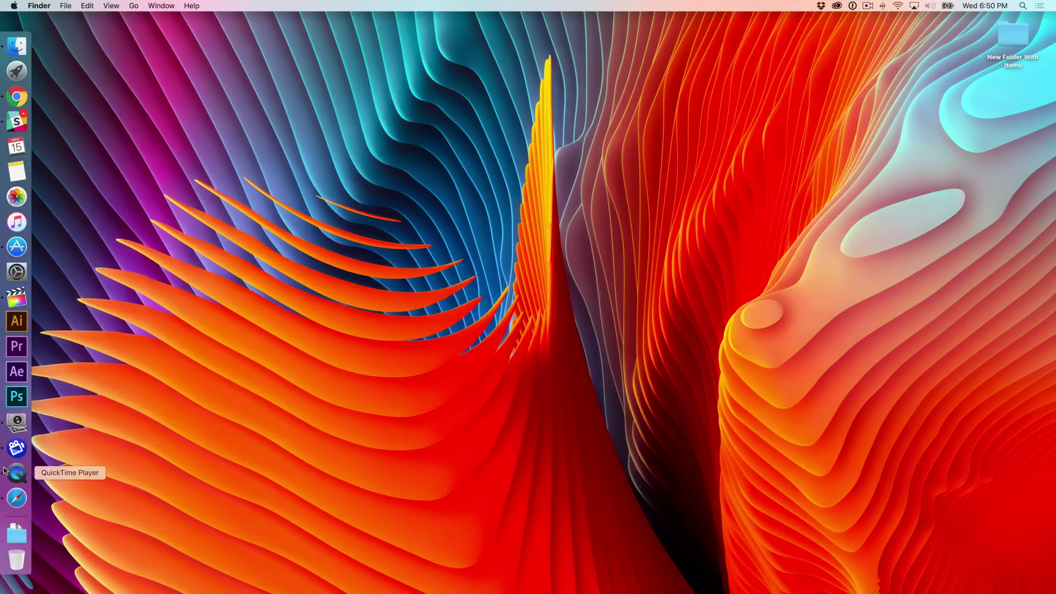
{"action": "left_click", "coordinate": [16, 448]}
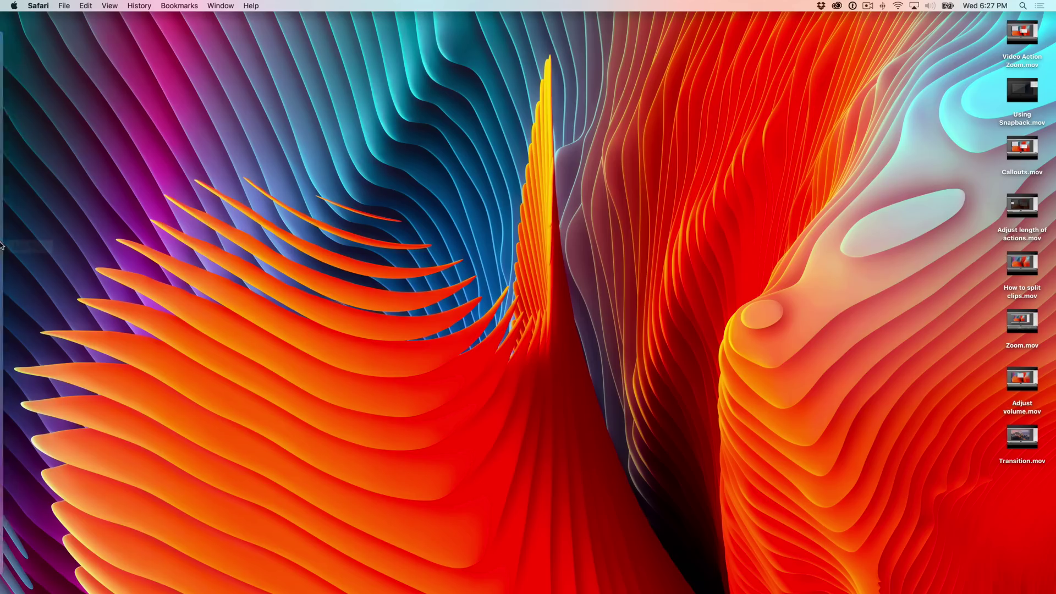
{"action": "left_click", "coordinate": [10, 246]}
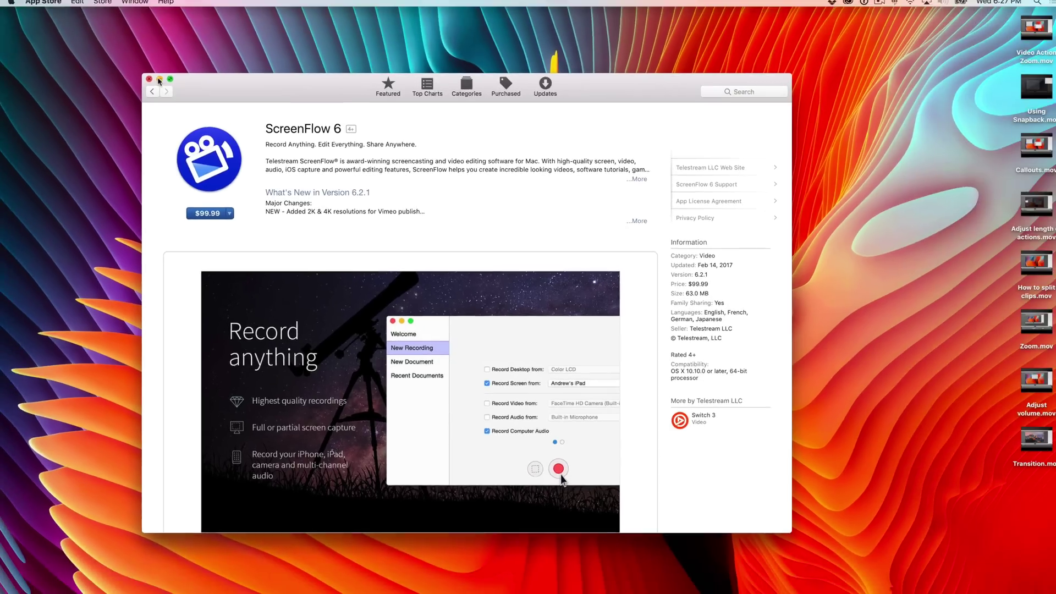
{"action": "left_click", "coordinate": [157, 28]}
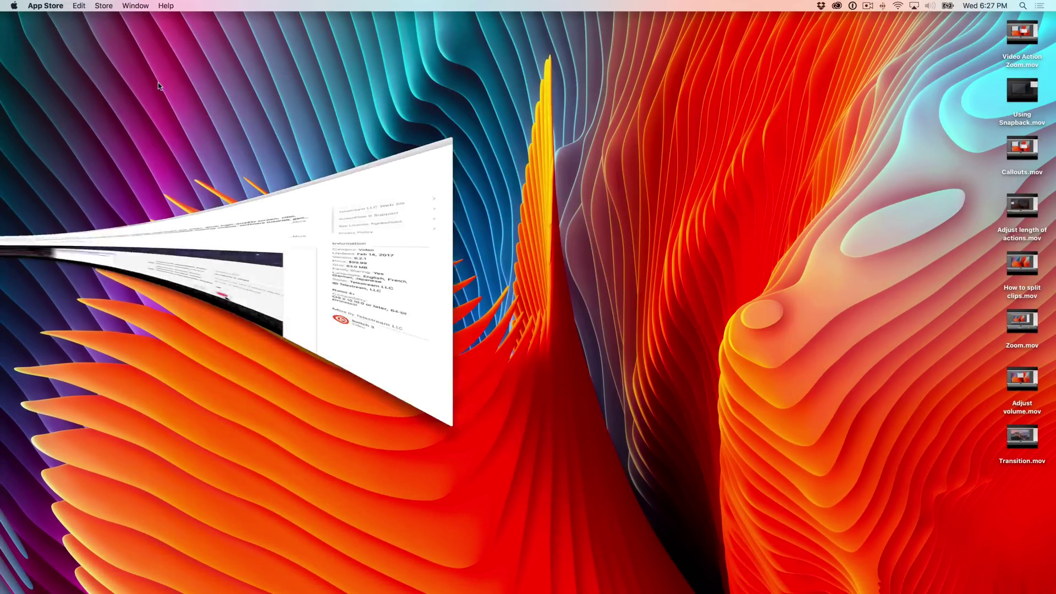
{"action": "mouse_move", "coordinate": [1, 296]}
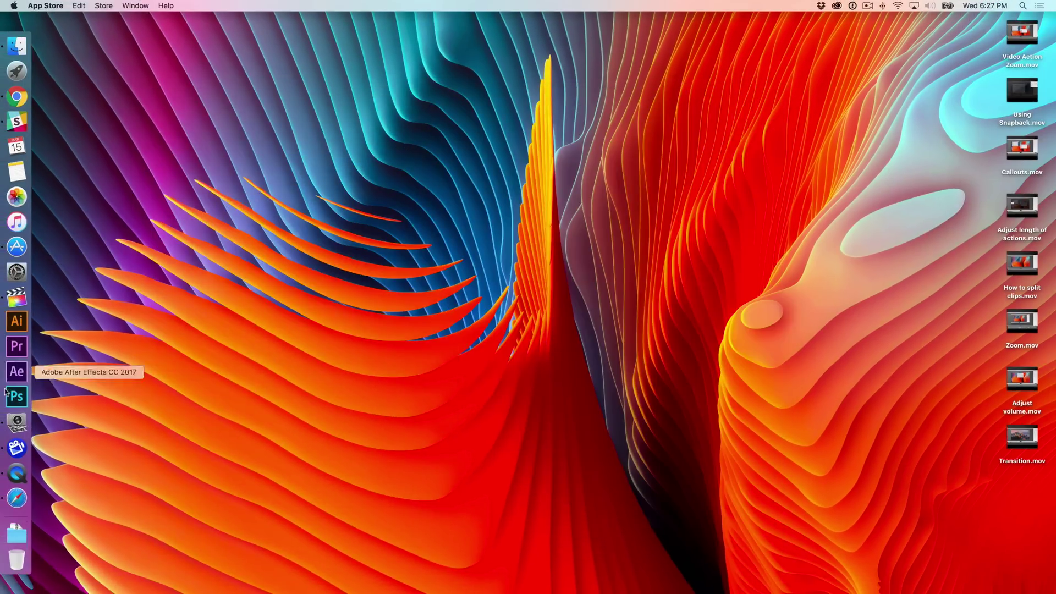
Launch Safari from the Dock to visit telestream.net.
{"action": "left_click", "coordinate": [16, 497]}
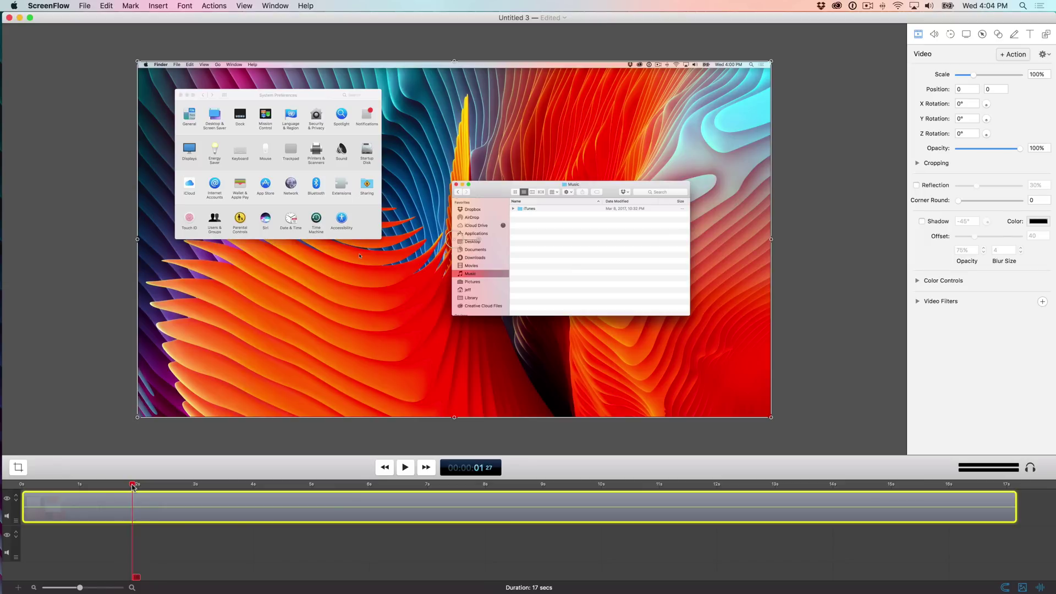
Add a video action just past 2 seconds that zooms to 213%, centered on System Preferences.
{"action": "left_click_drag", "start_coordinate": [133, 487], "coordinate": [176, 485]}
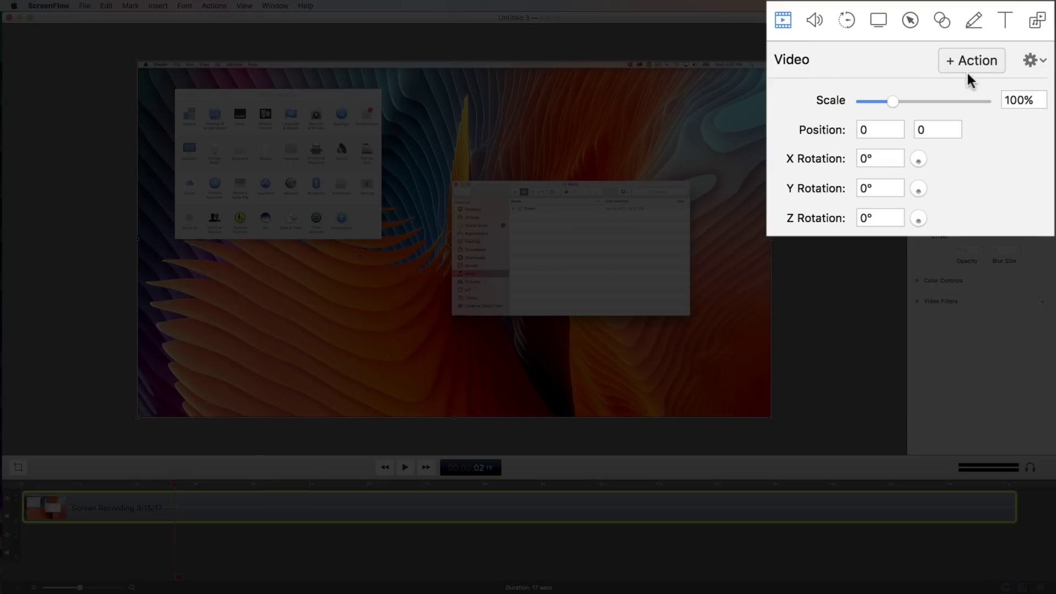
{"action": "left_click", "coordinate": [966, 60]}
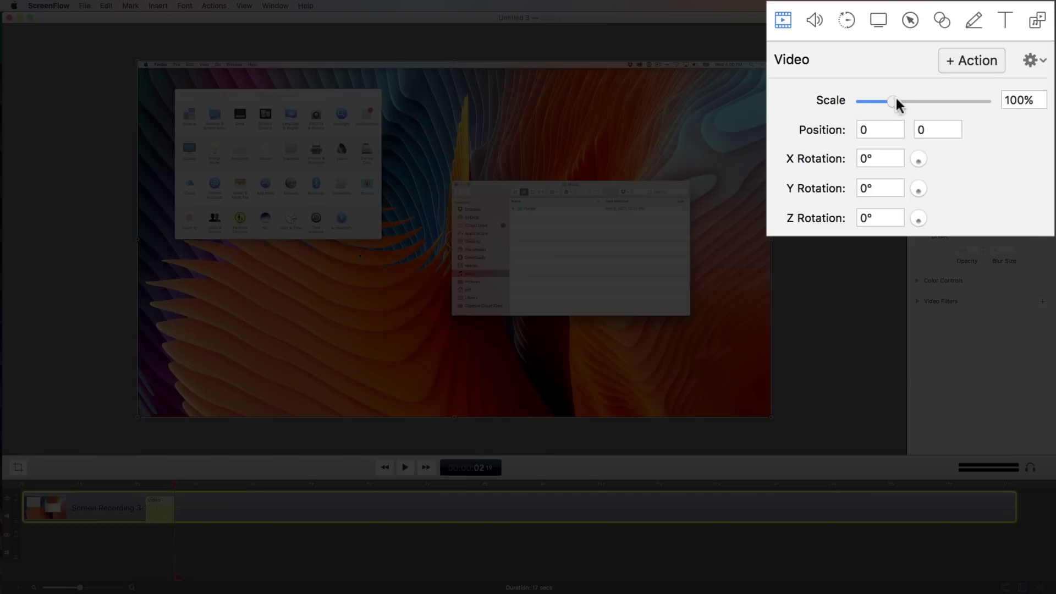
{"action": "left_click_drag", "start_coordinate": [894, 102], "coordinate": [932, 101]}
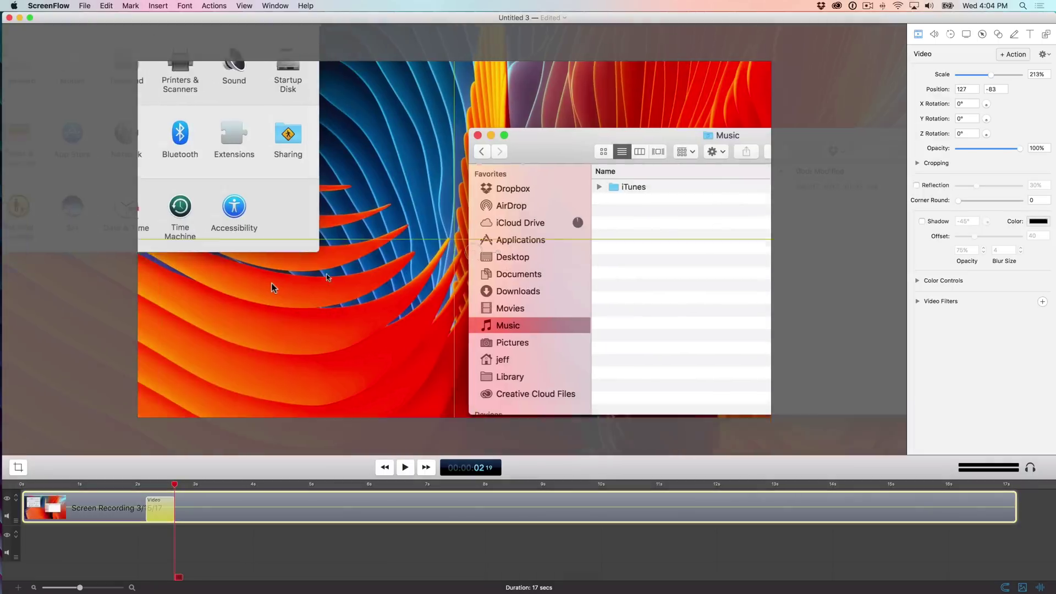
{"action": "left_click_drag", "start_coordinate": [271, 283], "coordinate": [545, 427]}
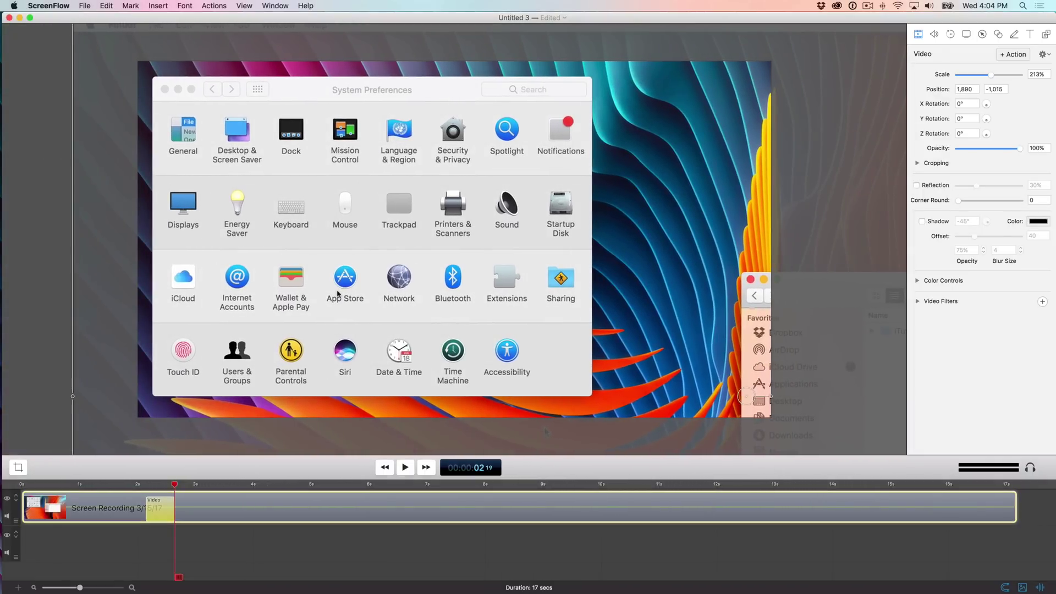
{"action": "key", "text": "shift+Right"}
{"action": "key", "text": "shift+Right"}
{"action": "key", "text": "shift+Right"}
{"action": "key", "text": "shift+Down"}
{"action": "key", "text": "shift+Down"}
{"action": "key", "text": "shift+Down"}
{"action": "key", "text": "shift+Down"}
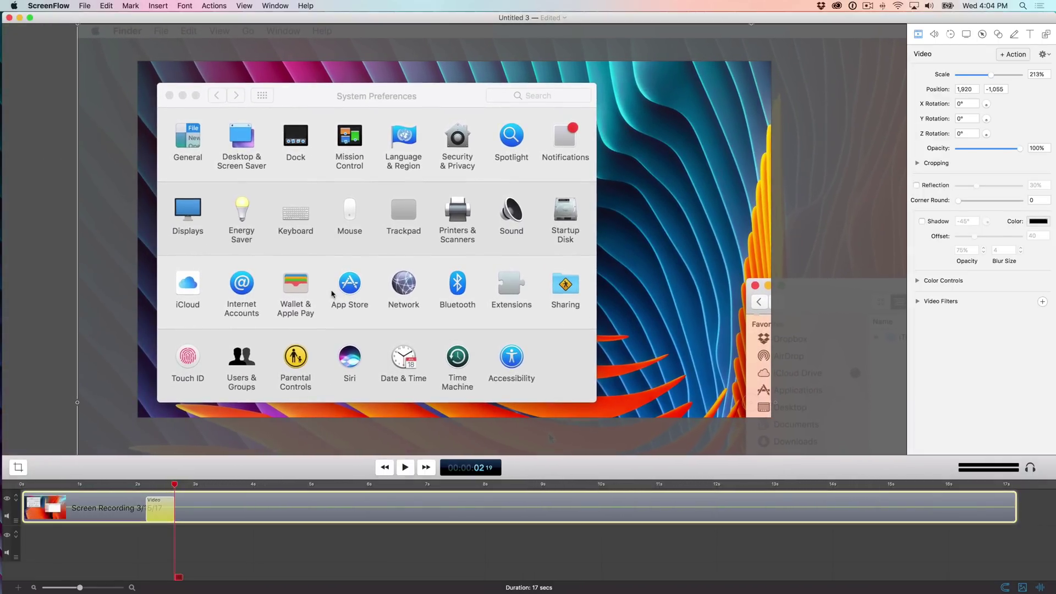
{"action": "left_click_drag", "start_coordinate": [331, 293], "coordinate": [360, 295]}
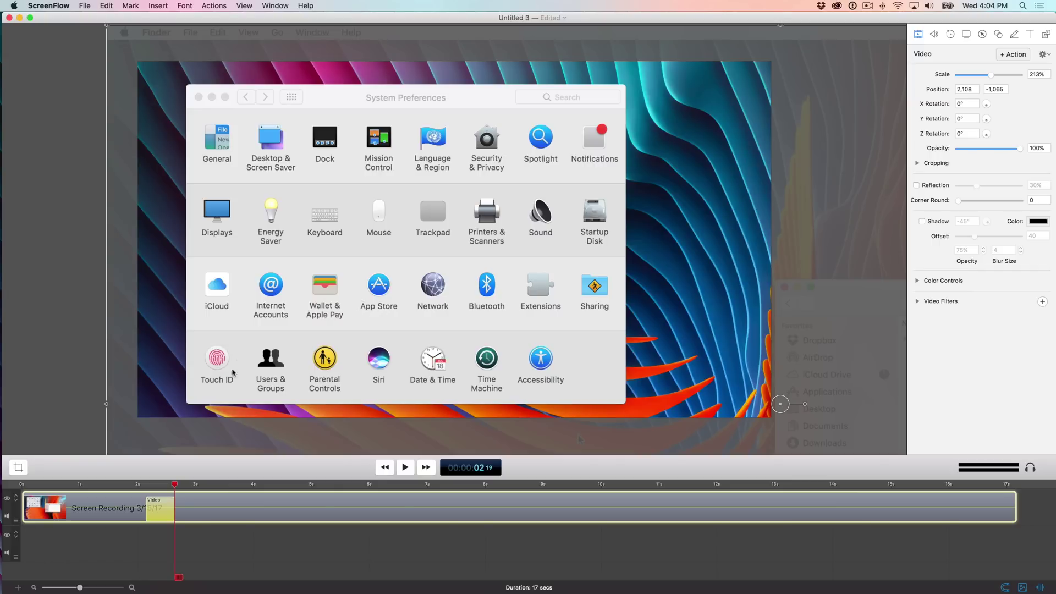
Replay from about 1 second to preview the zoom action.
{"action": "left_click_drag", "start_coordinate": [165, 486], "coordinate": [95, 486]}
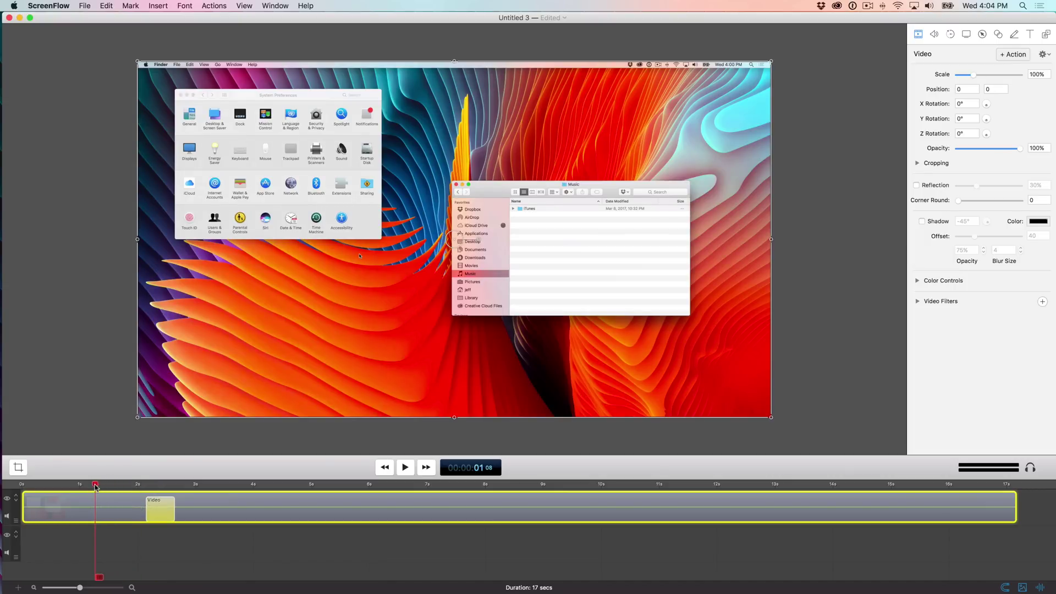
{"action": "key", "text": "space"}
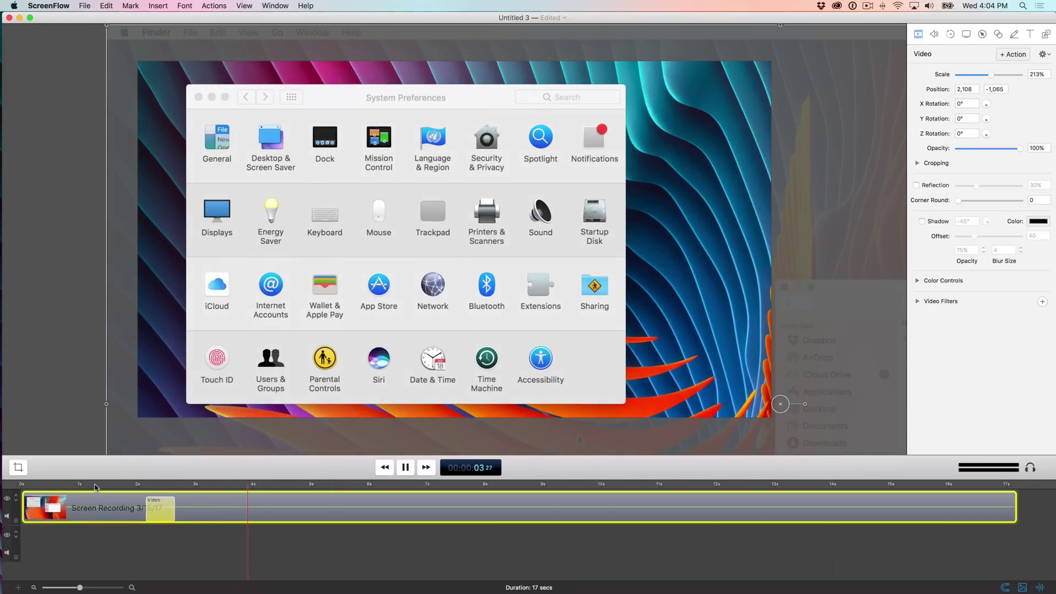
{"action": "key", "text": "space"}
{"action": "left_click", "coordinate": [303, 511]}
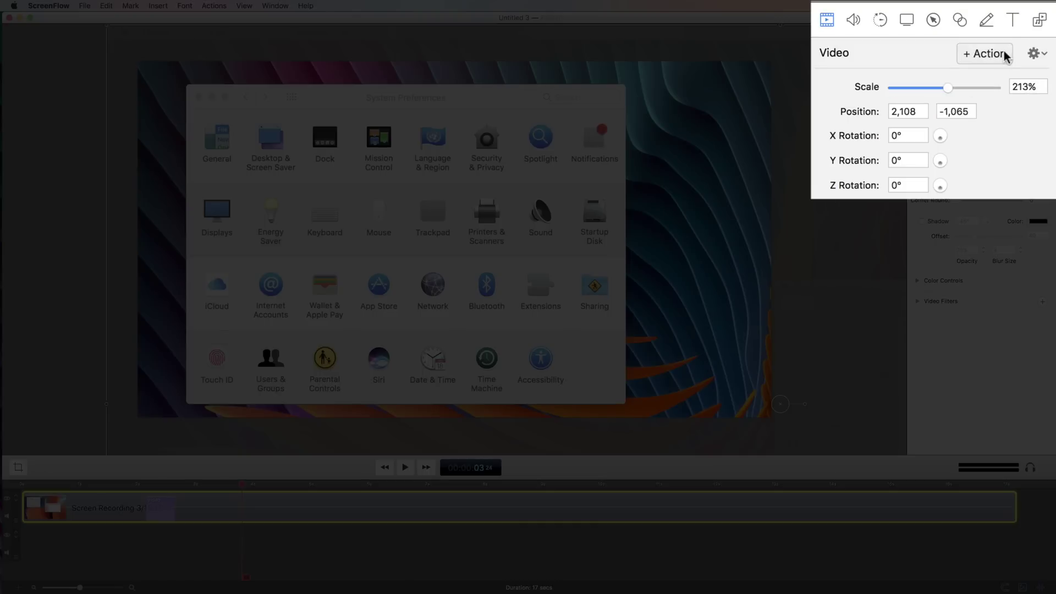
{"action": "left_click", "coordinate": [1021, 55]}
{"action": "left_click", "coordinate": [1013, 87]}
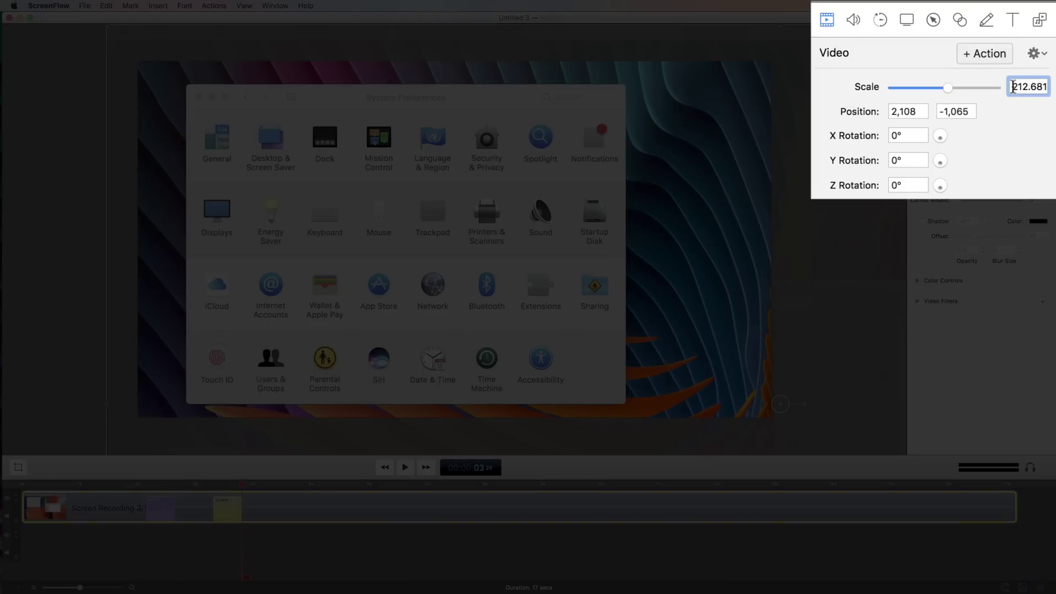
{"action": "double_click", "coordinate": [1013, 87]}
{"action": "type", "text": "100"}
{"action": "key", "text": "Return"}
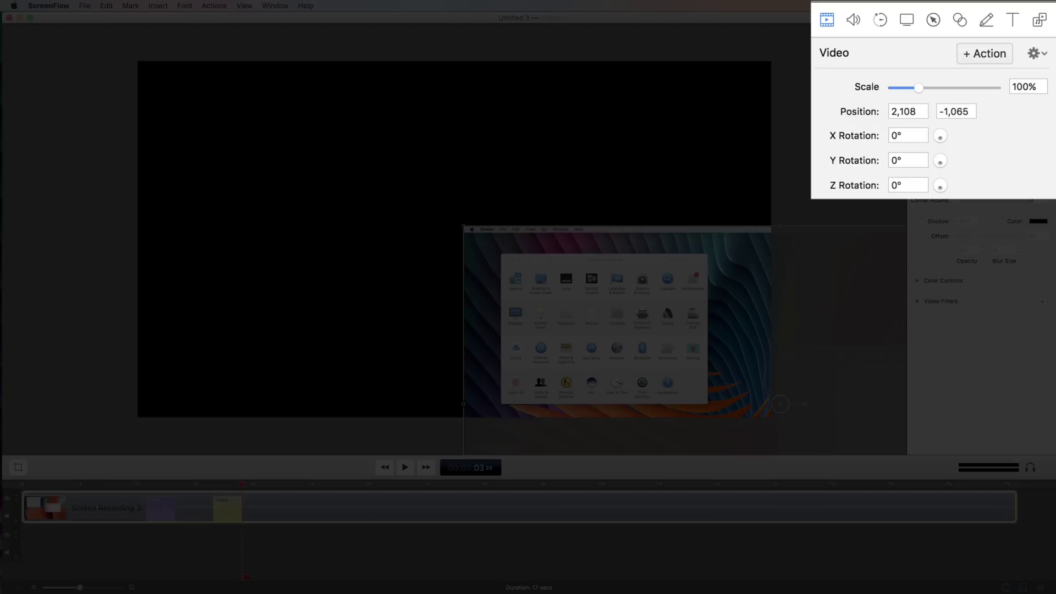
{"action": "double_click", "coordinate": [914, 111]}
{"action": "type", "text": "0"}
{"action": "key", "text": "Tab"}
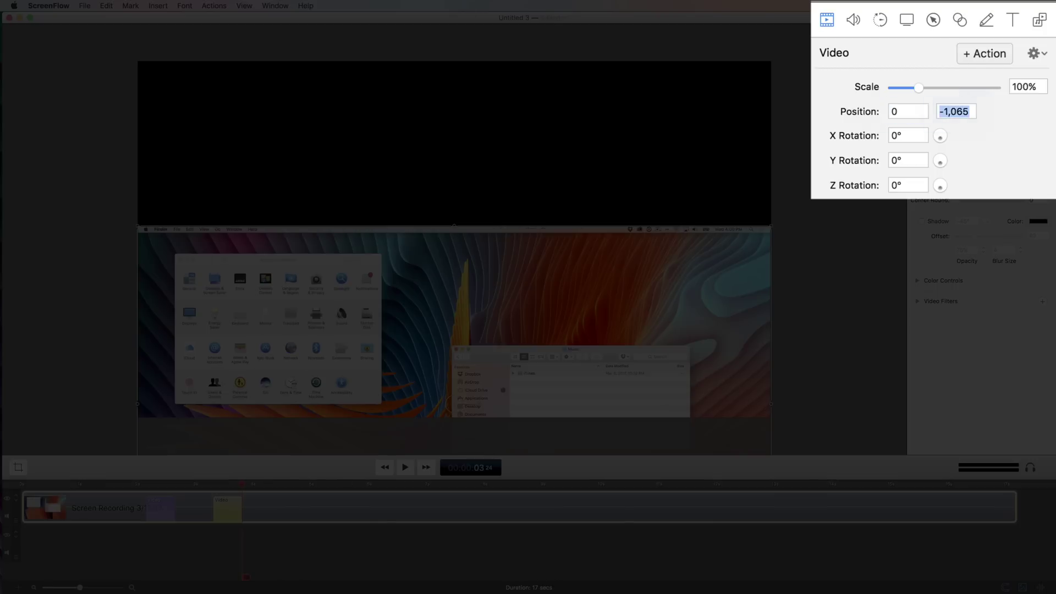
{"action": "type", "text": "0"}
{"action": "key", "text": "Tab"}
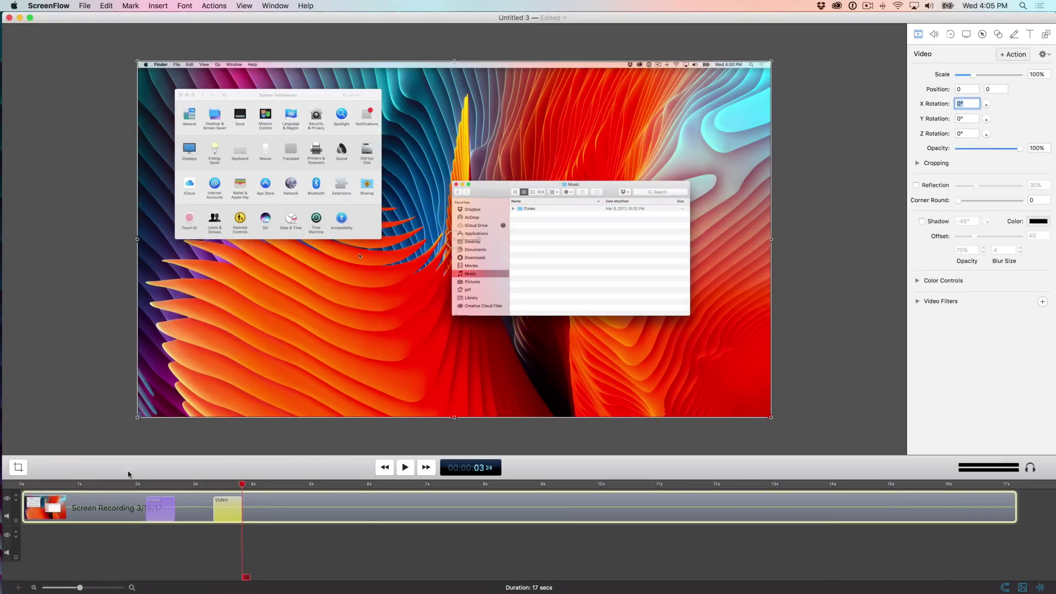
{"action": "left_click", "coordinate": [109, 483]}
{"action": "key", "text": "space"}
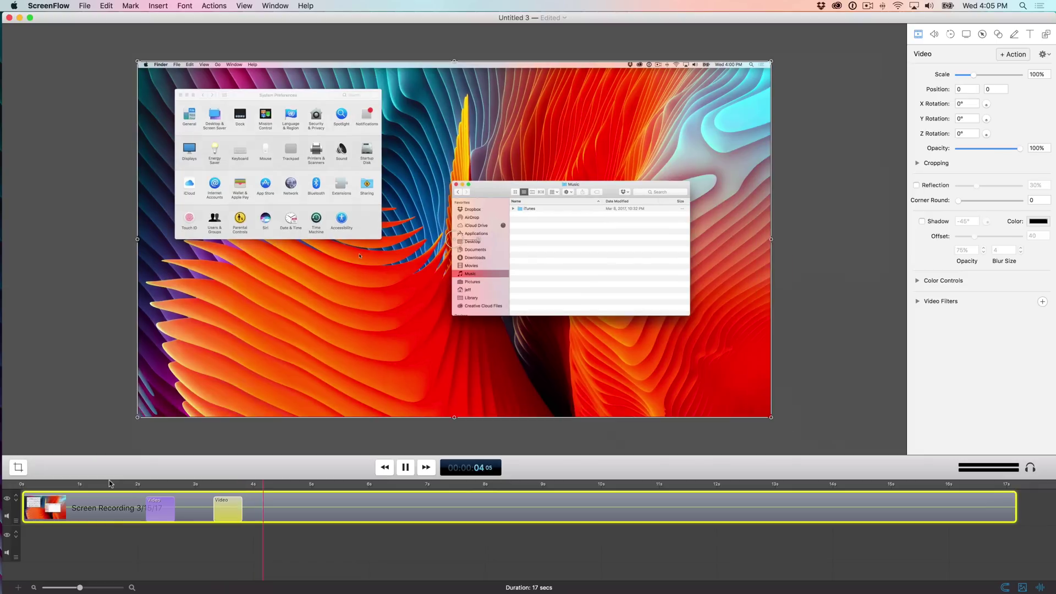
{"action": "key", "text": "space"}
{"action": "key", "text": "super+z"}
{"action": "key", "text": "super+z"}
{"action": "key", "text": "super+z"}
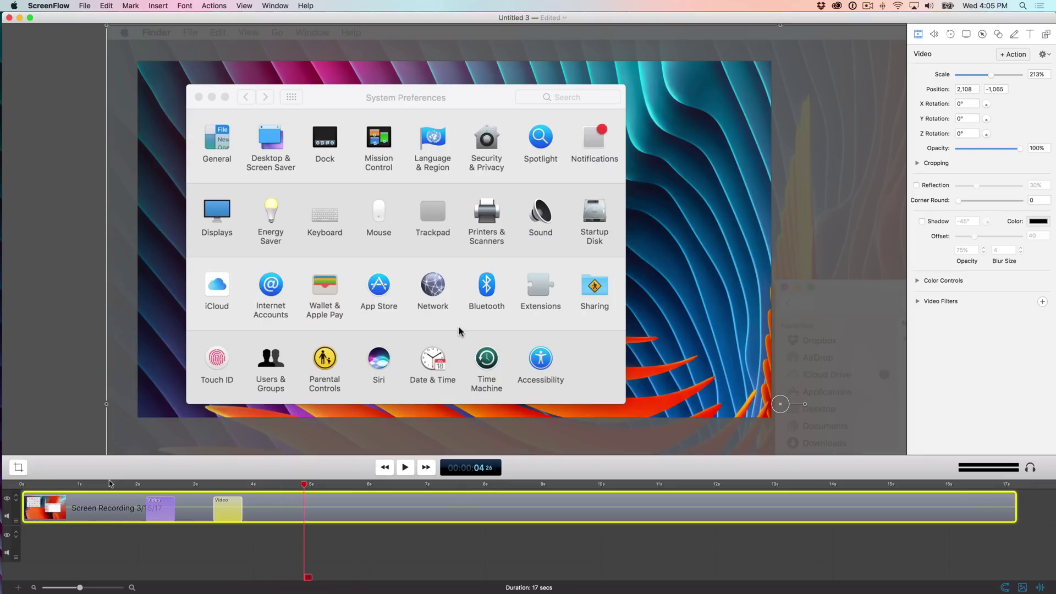
{"action": "key", "text": "super+z"}
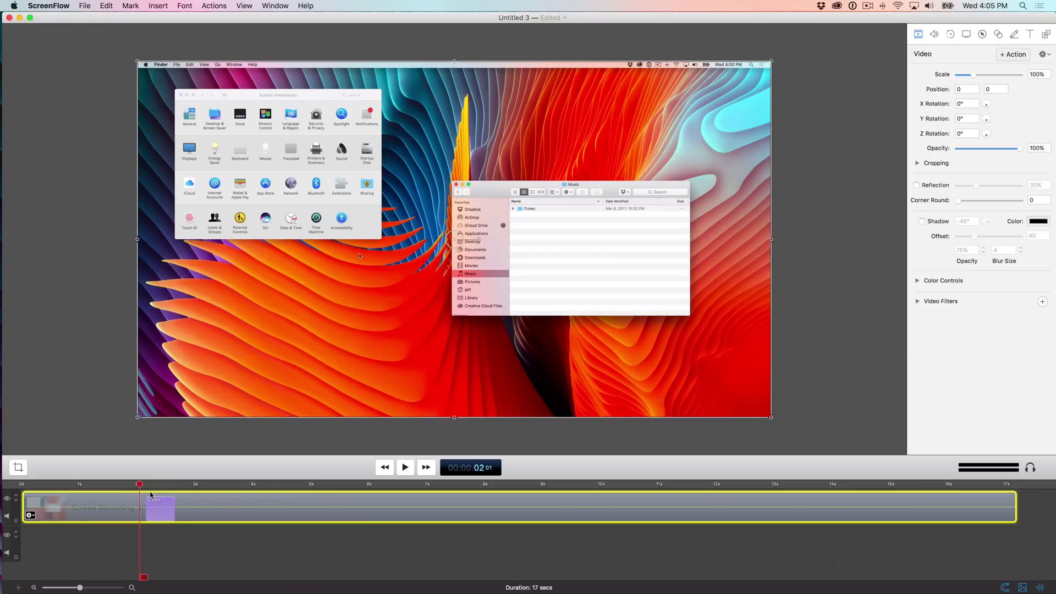
{"action": "key", "text": "space"}
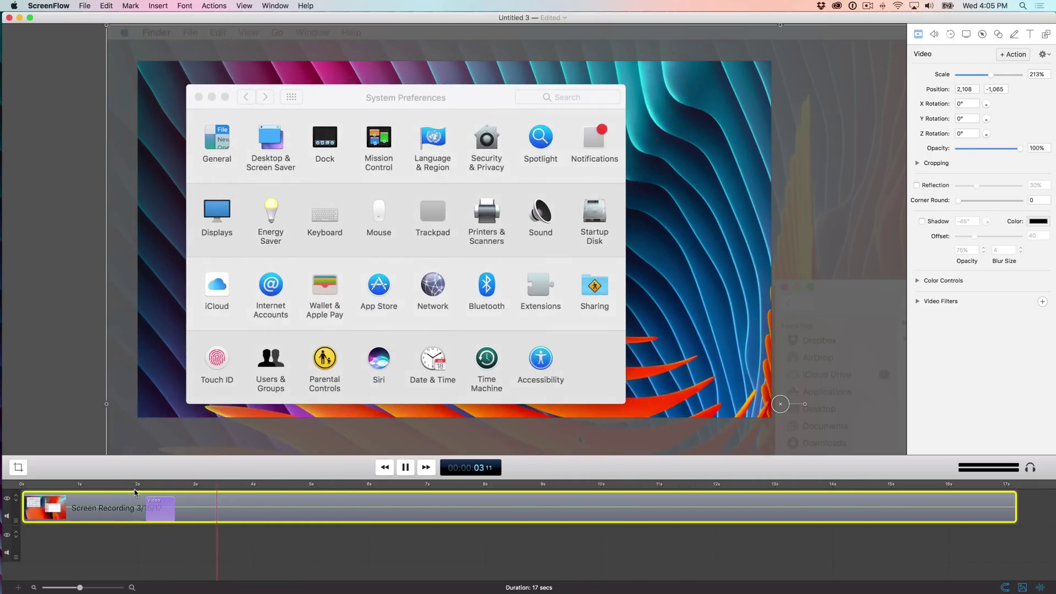
{"action": "key", "text": "space"}
{"action": "left_click", "coordinate": [220, 6]}
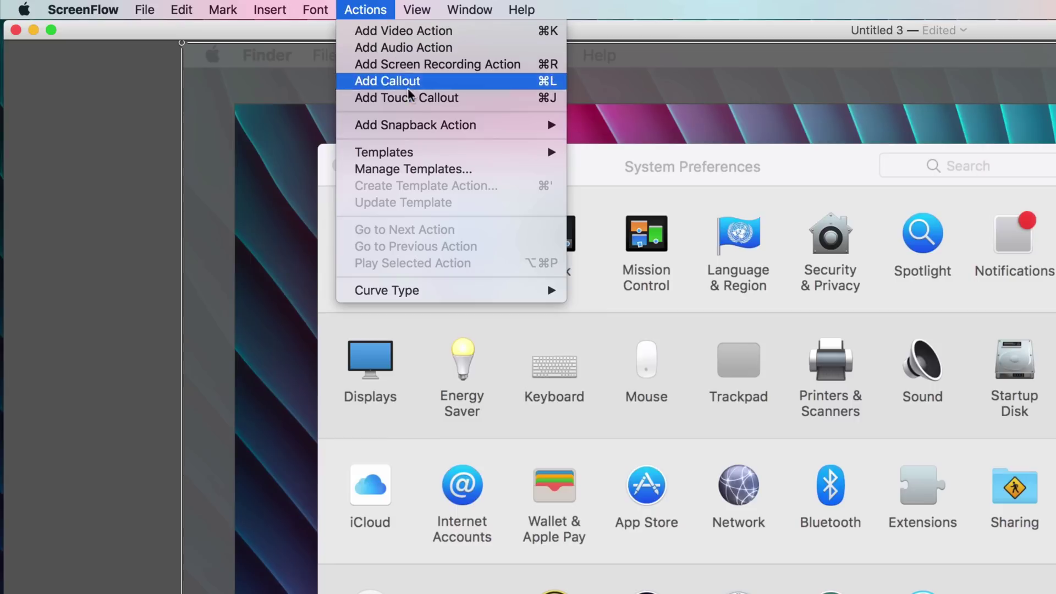
{"action": "mouse_move", "coordinate": [415, 123]}
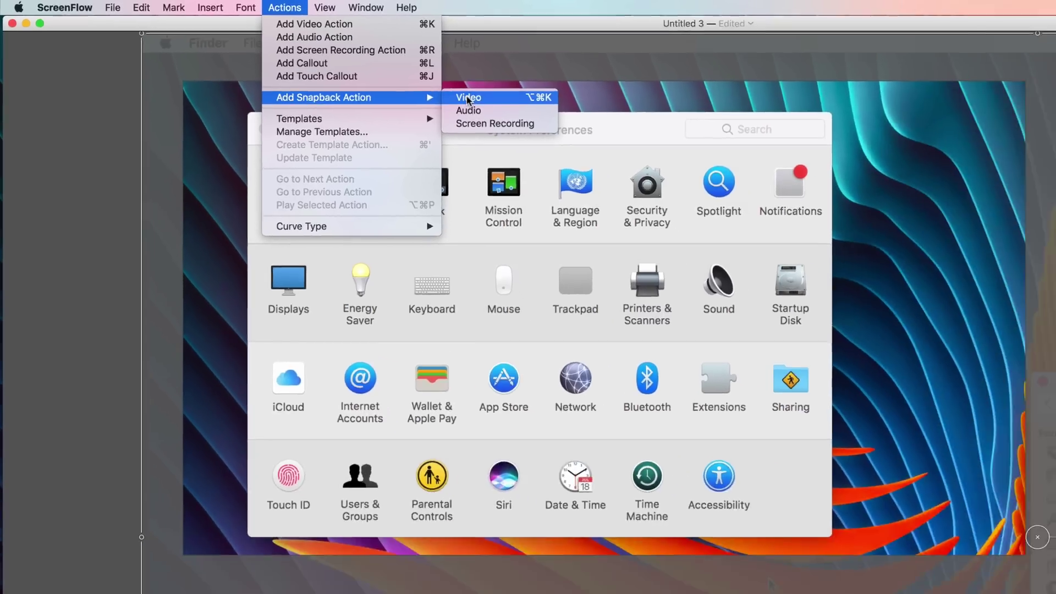
{"action": "left_click", "coordinate": [601, 125]}
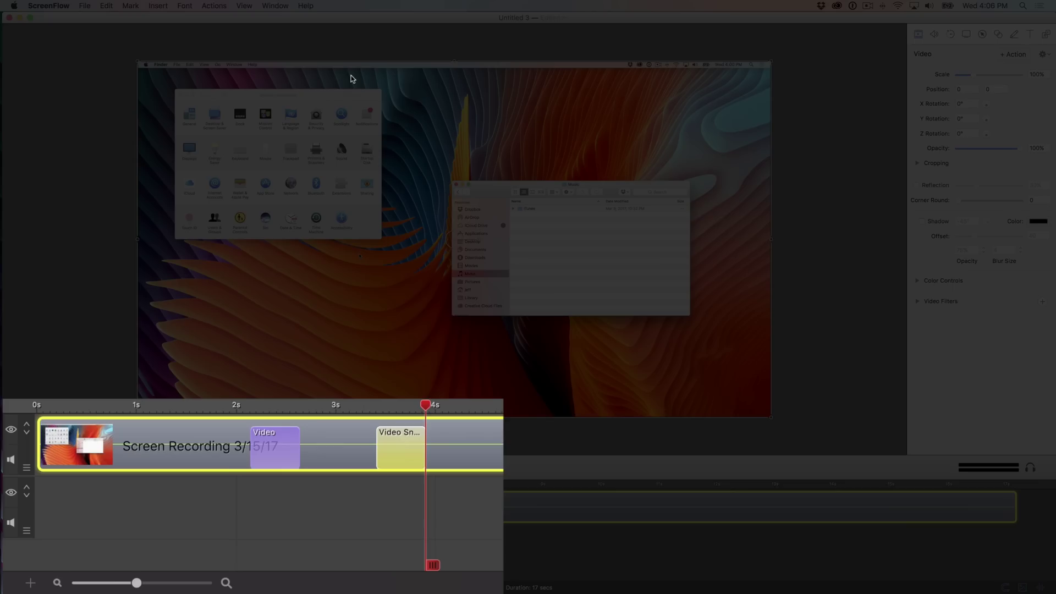
{"action": "left_click", "coordinate": [176, 402]}
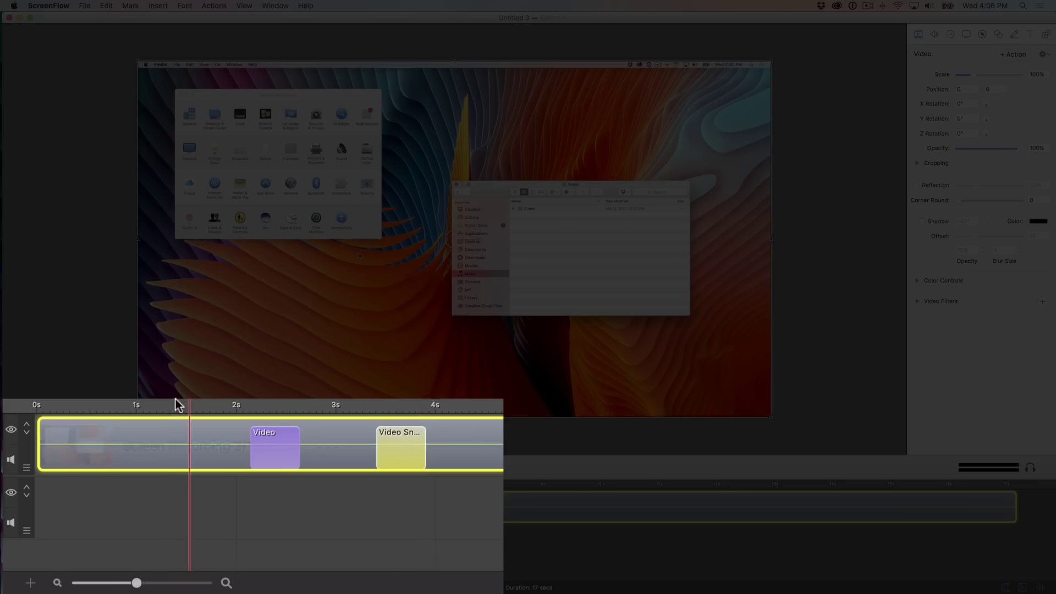
{"action": "key", "text": "space"}
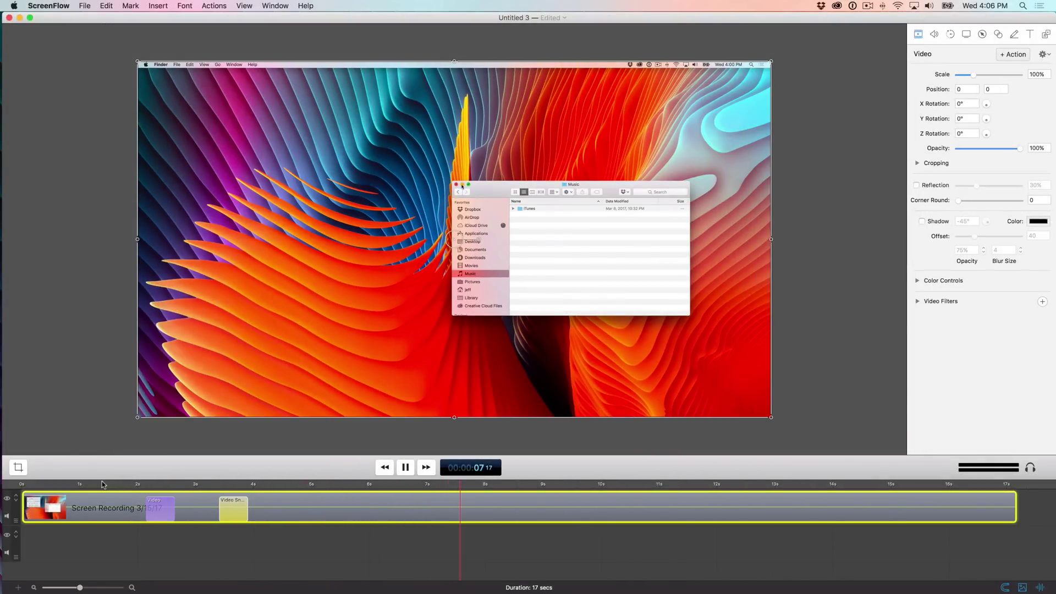
{"action": "key", "text": "space"}
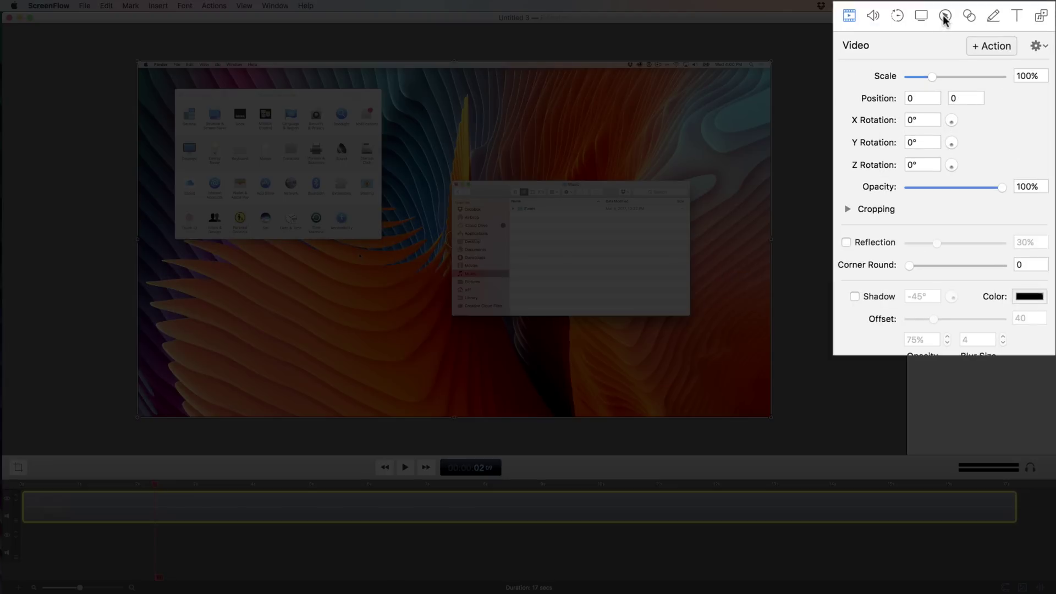
Add a freehand rectangular callout drawn around the Touch ID icon.
{"action": "left_click", "coordinate": [982, 34]}
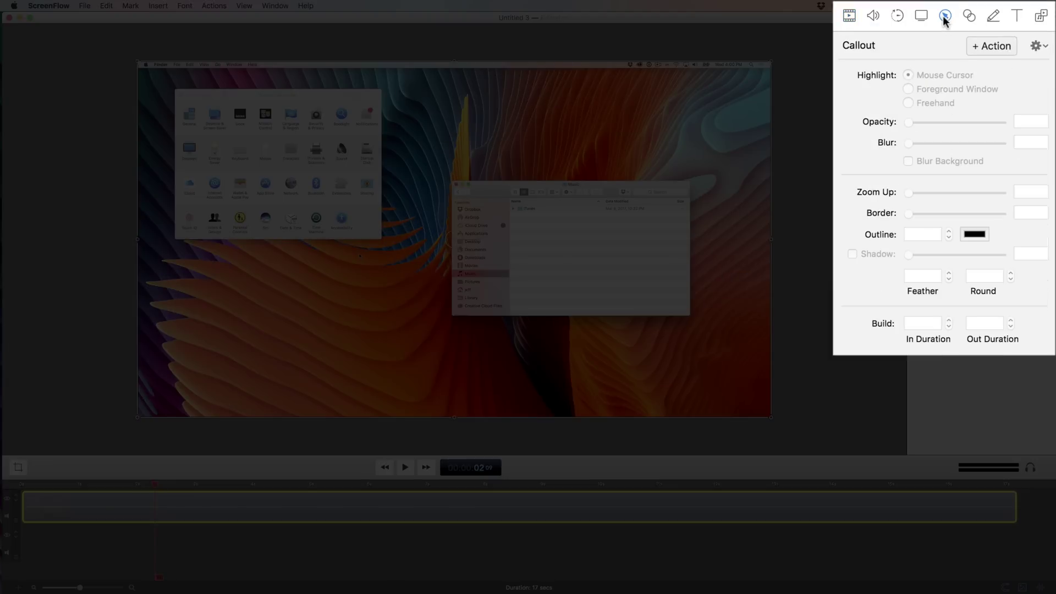
{"action": "left_click", "coordinate": [988, 45]}
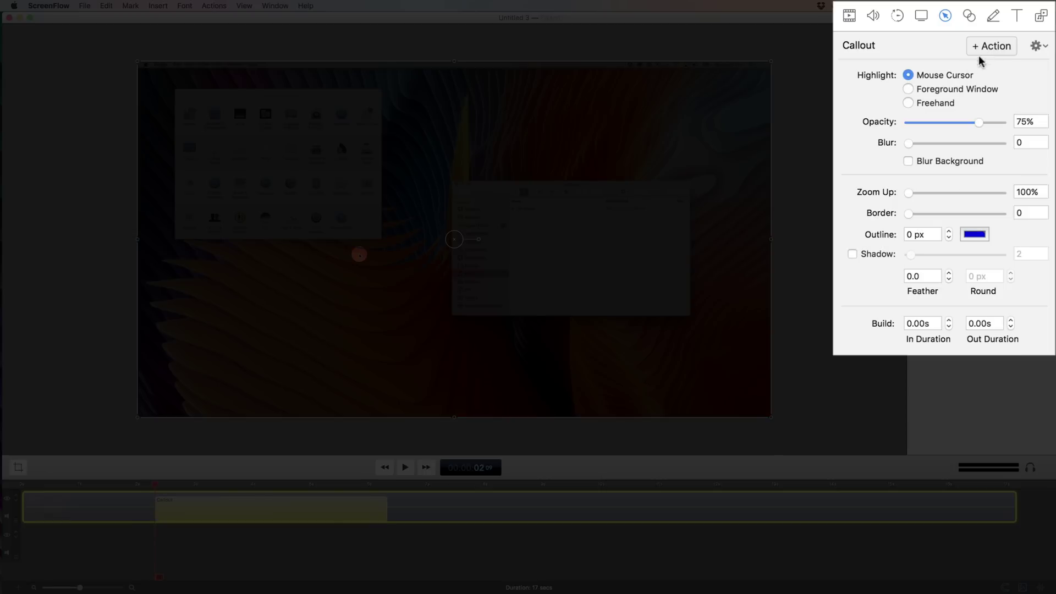
{"action": "left_click", "coordinate": [933, 104]}
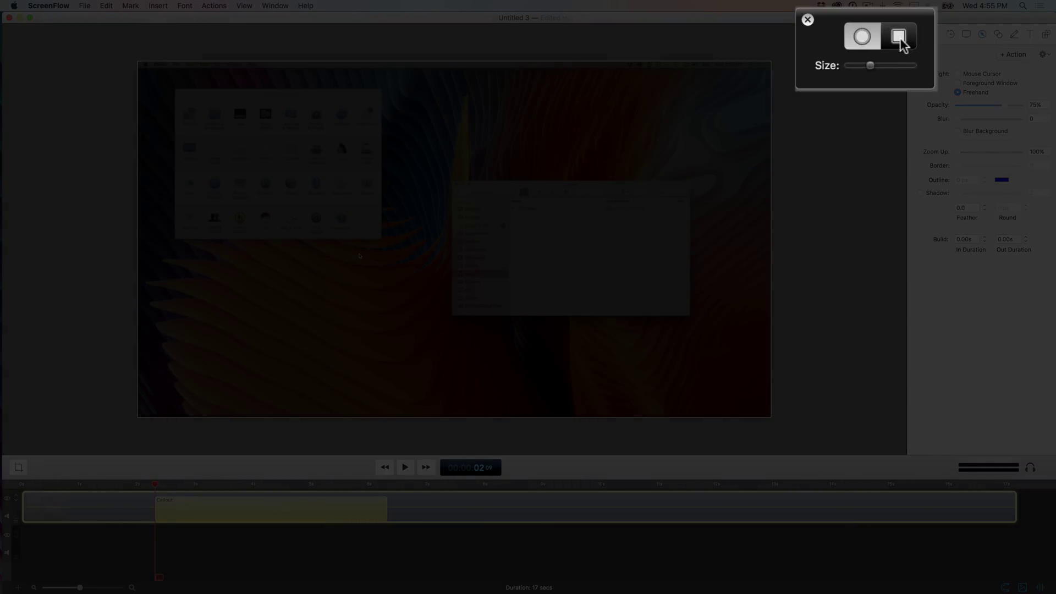
{"action": "left_click", "coordinate": [894, 40]}
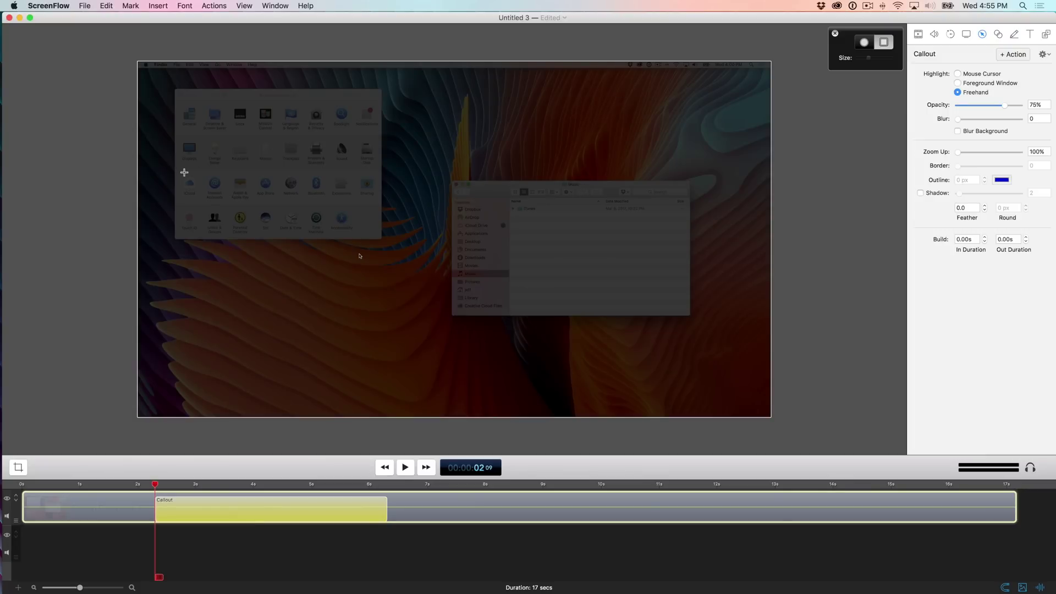
{"action": "left_click_drag", "start_coordinate": [176, 208], "coordinate": [204, 236]}
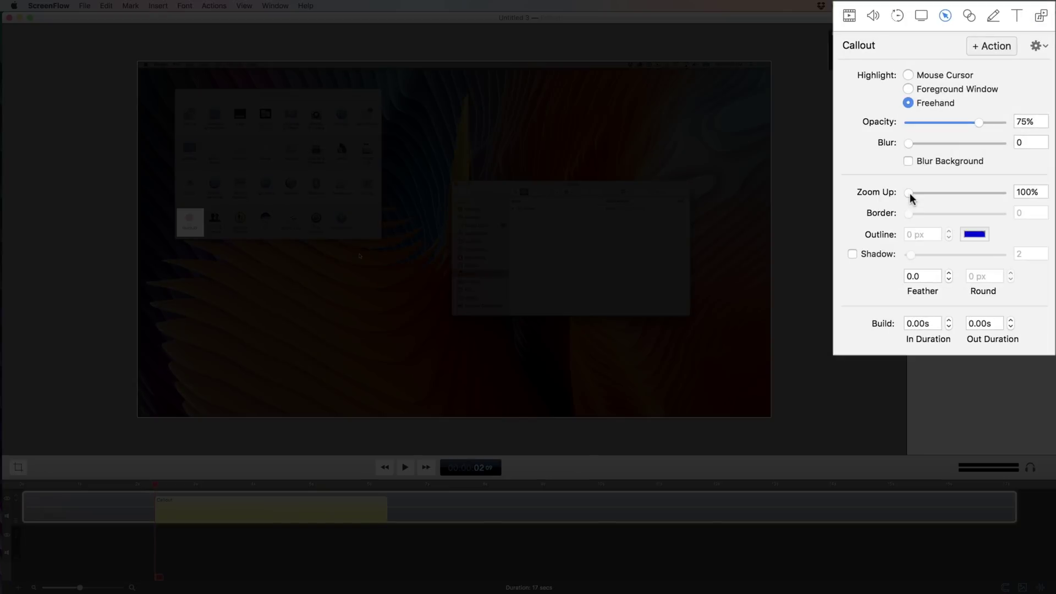
Set the callout Zoom to 330% with 0.20s build-in and build-out.
{"action": "left_click_drag", "start_coordinate": [908, 193], "coordinate": [963, 194]}
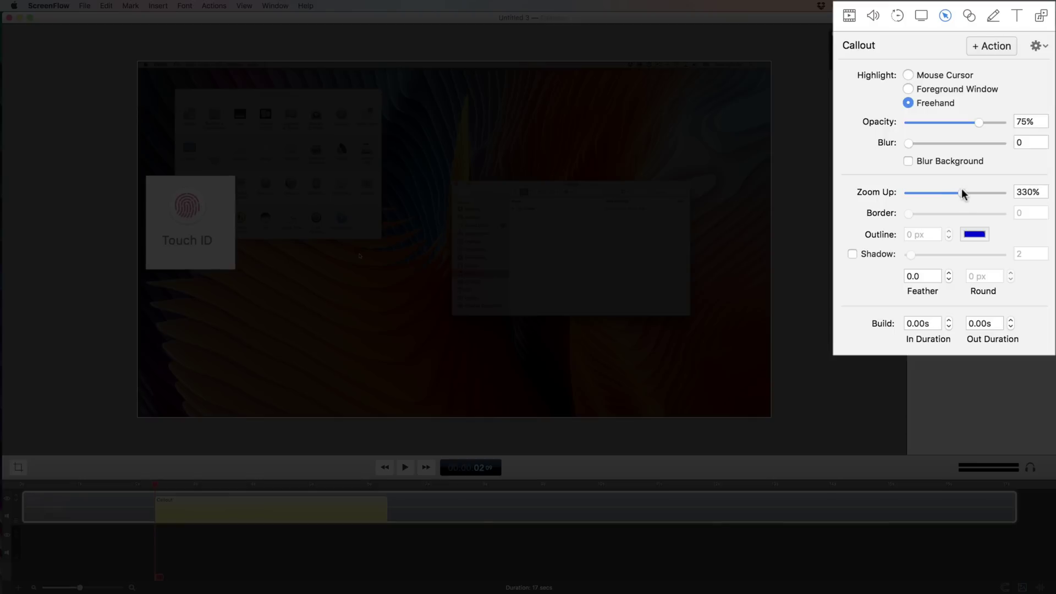
{"action": "left_click", "coordinate": [948, 320]}
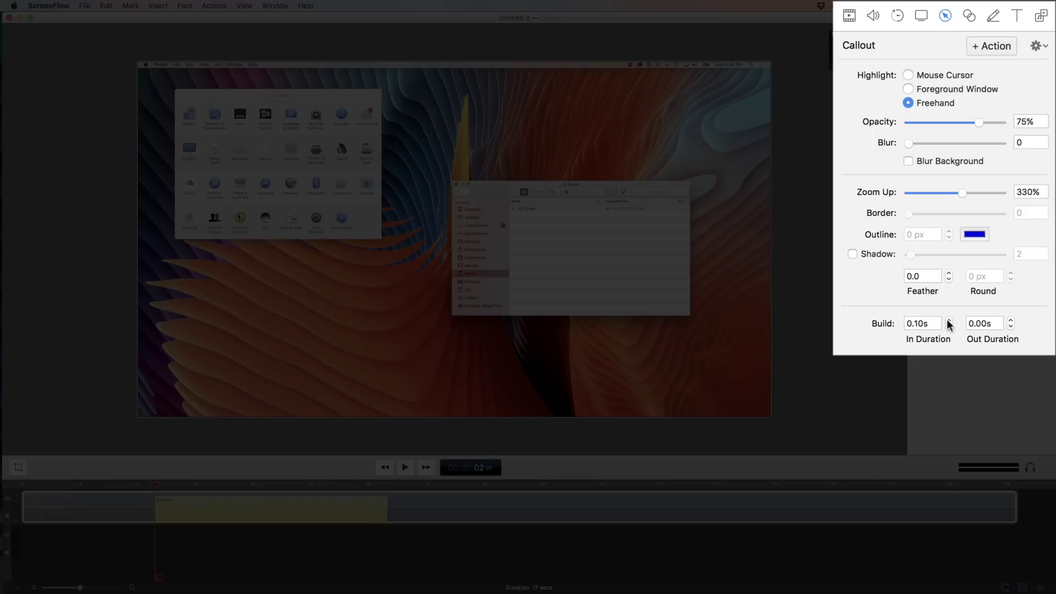
{"action": "left_click", "coordinate": [948, 320]}
{"action": "left_click", "coordinate": [1010, 321]}
{"action": "left_click", "coordinate": [1011, 320]}
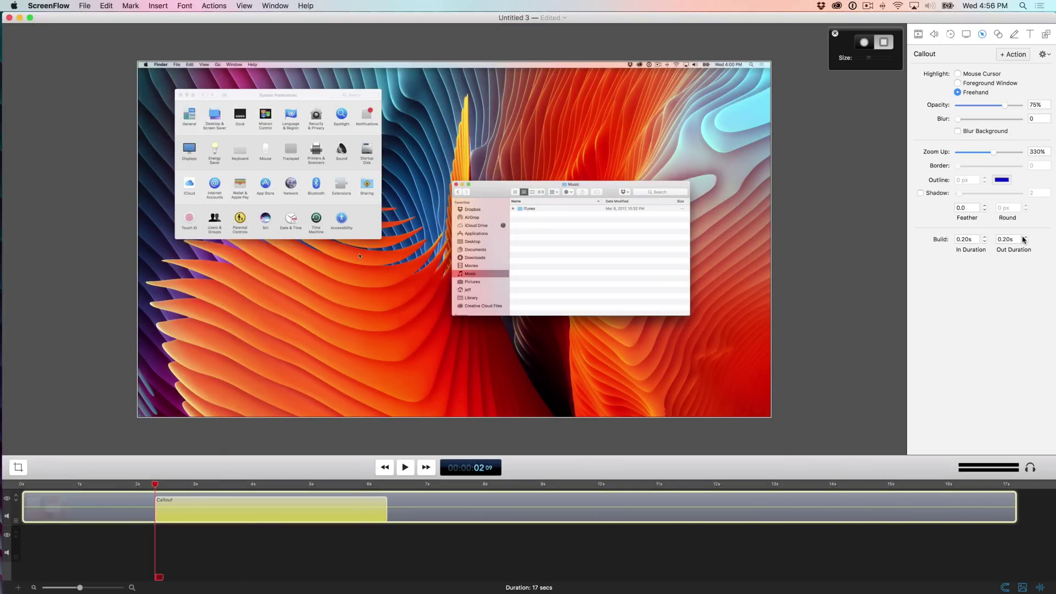
{"action": "left_click", "coordinate": [108, 509]}
Trim the callout clip to 3.4 seconds ending near 6 seconds, then replay it.
{"action": "left_click", "coordinate": [104, 526]}
{"action": "key", "text": "space"}
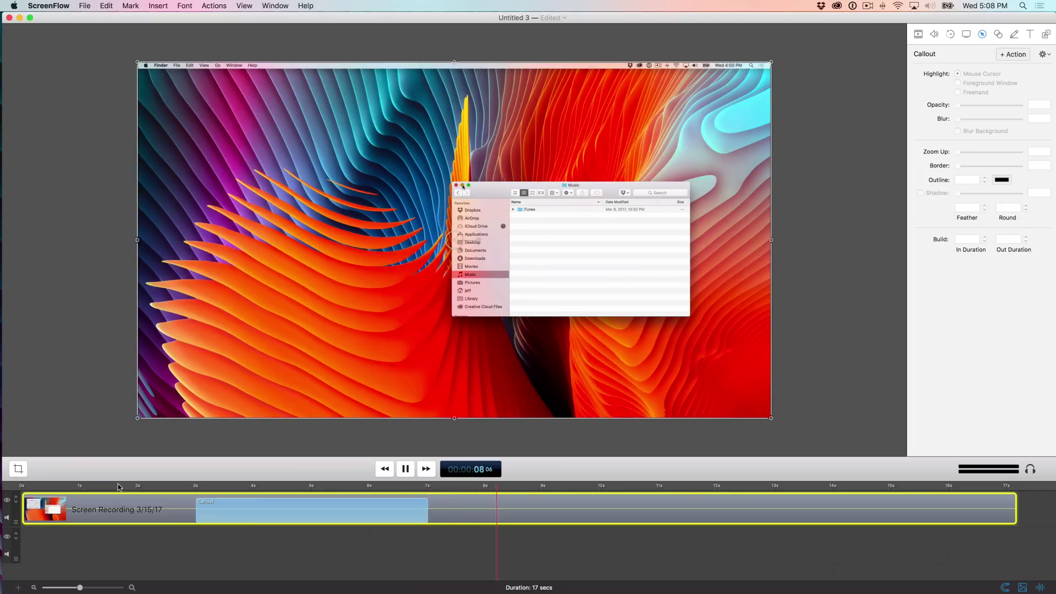
{"action": "left_click", "coordinate": [403, 487]}
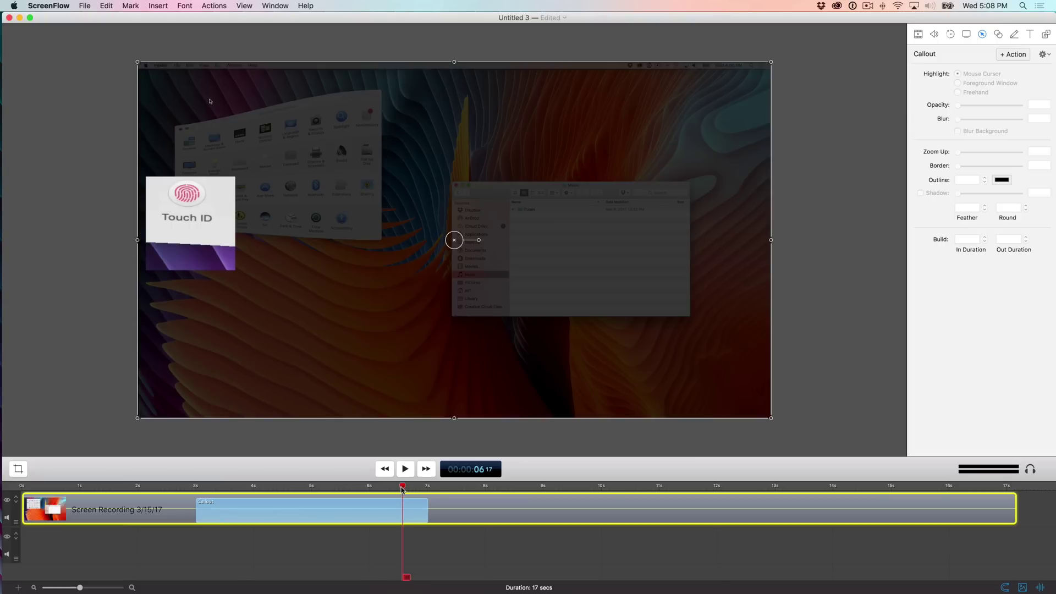
{"action": "mouse_move", "coordinate": [403, 488]}
{"action": "left_mouse_down"}
{"action": "mouse_move", "coordinate": [418, 488]}
{"action": "mouse_move", "coordinate": [382, 487]}
{"action": "mouse_move", "coordinate": [405, 486]}
{"action": "mouse_move", "coordinate": [393, 488]}
{"action": "left_mouse_up"}
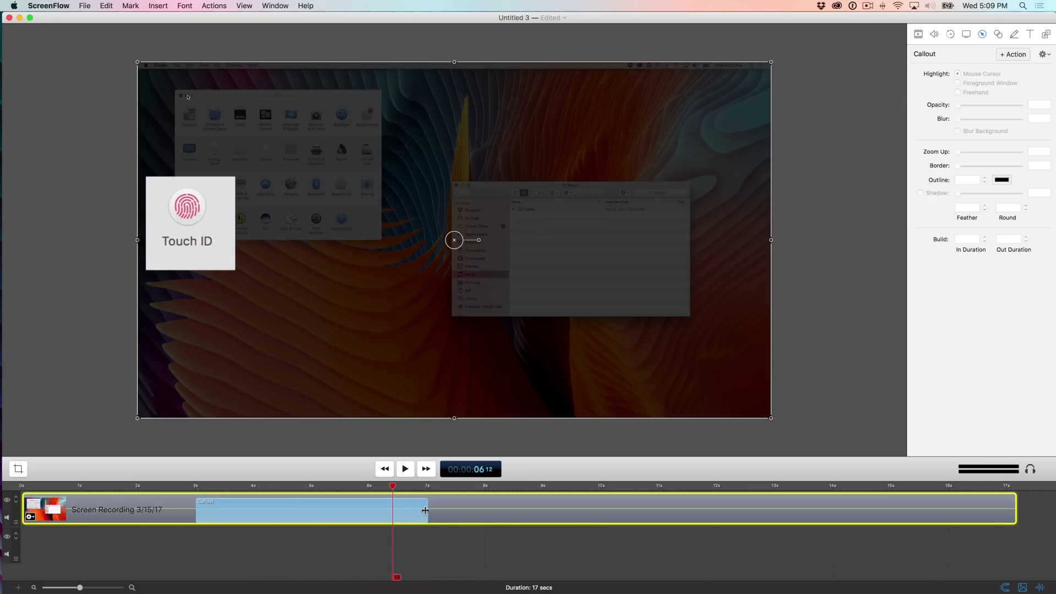
{"action": "left_click_drag", "start_coordinate": [426, 511], "coordinate": [391, 512]}
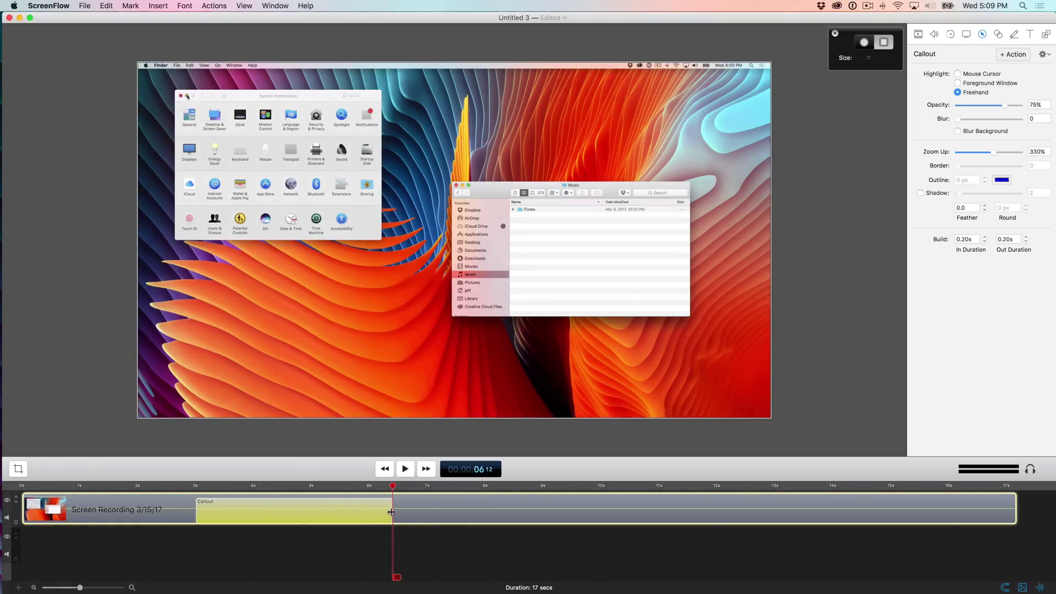
{"action": "left_click", "coordinate": [134, 488]}
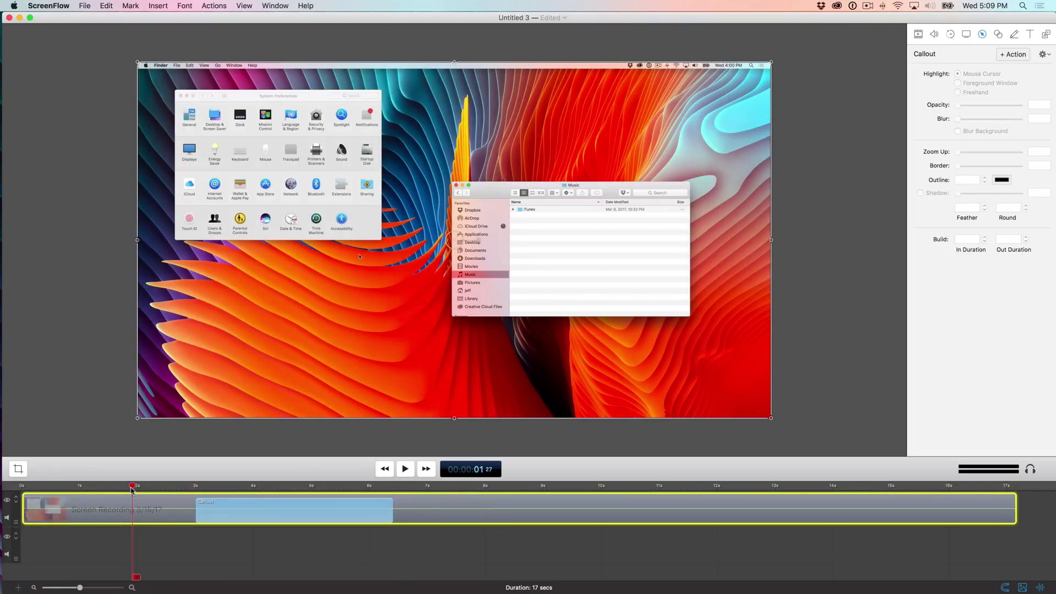
{"action": "key", "text": "space"}
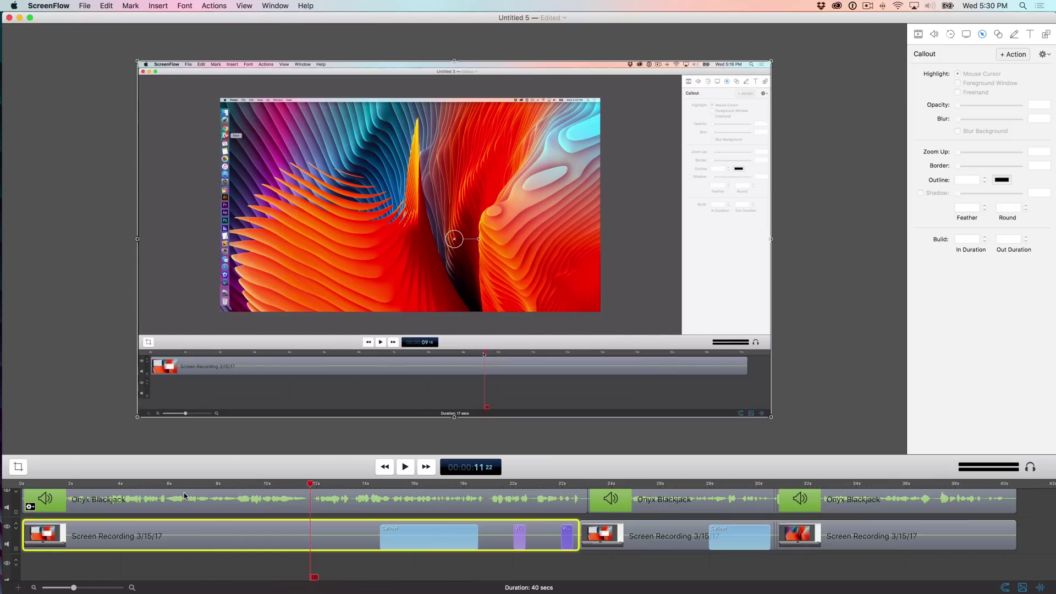
{"action": "key", "text": "super+plus"}
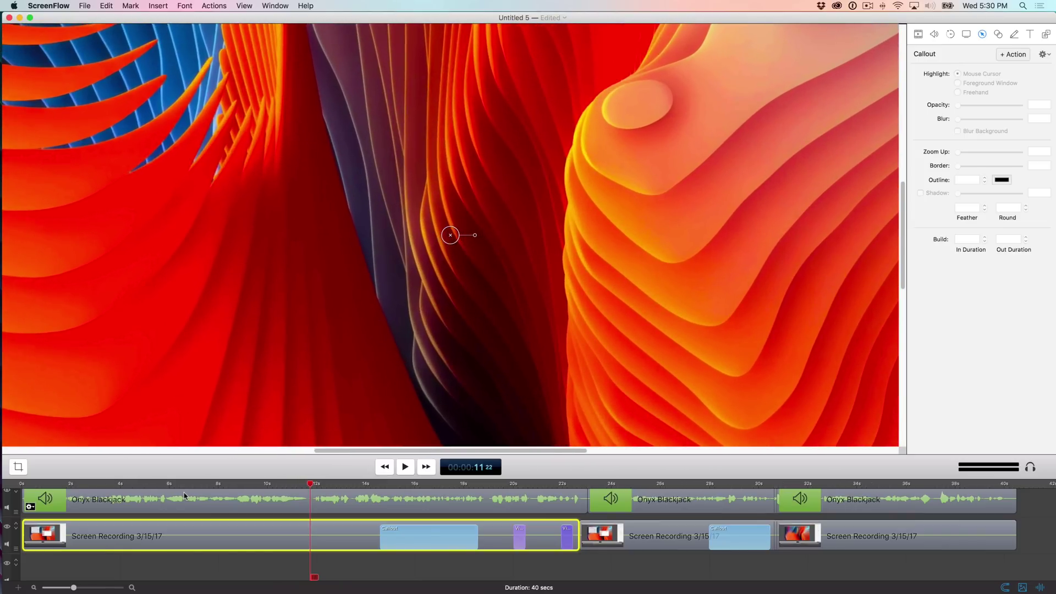
{"action": "key", "text": "super+minus"}
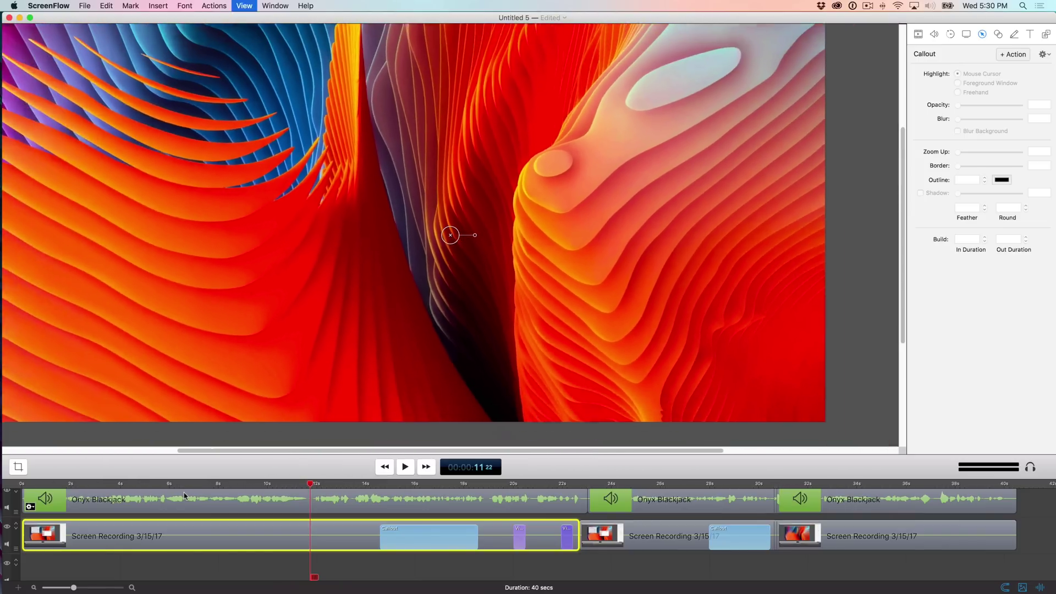
{"action": "key", "text": "super+minus"}
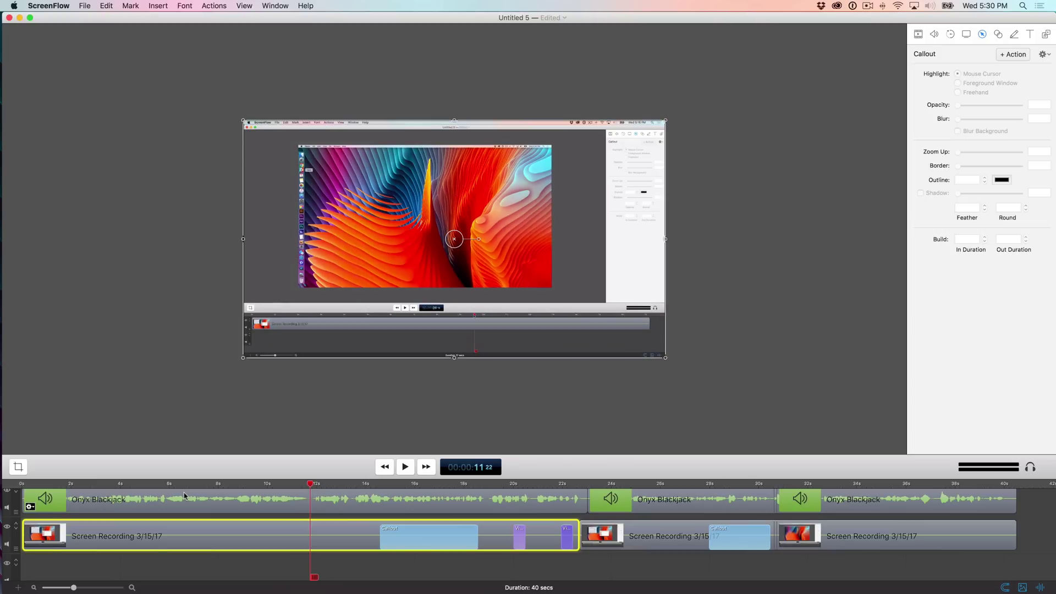
{"action": "key", "text": "super+plus"}
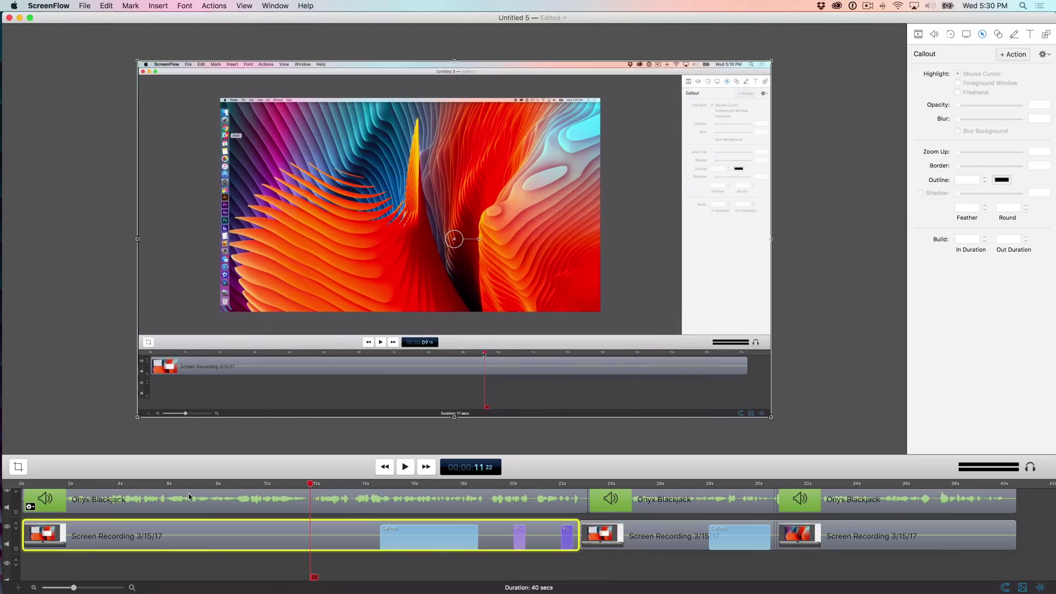
{"action": "left_click", "coordinate": [244, 7]}
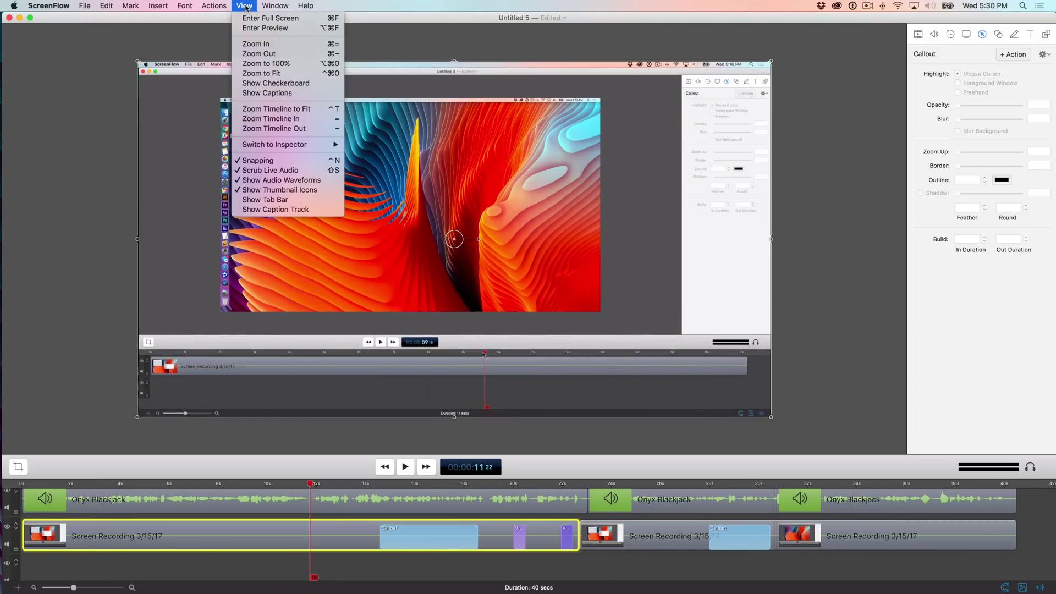
{"action": "left_click", "coordinate": [269, 73]}
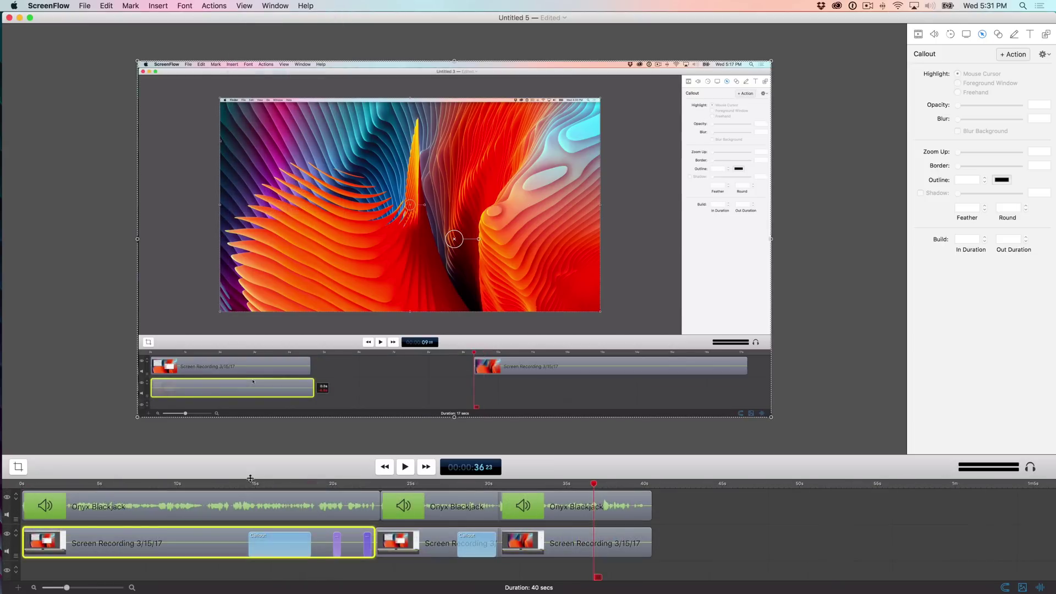
Scrub the playhead from 14 to 8 seconds and zoom the timeline in and out.
{"action": "left_click", "coordinate": [247, 484]}
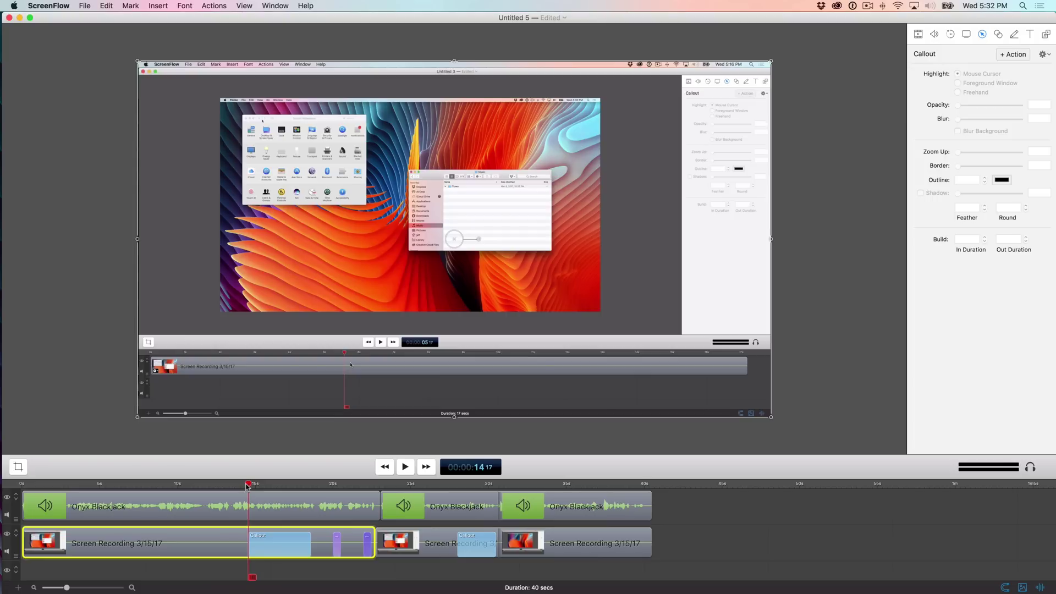
{"action": "left_click_drag", "start_coordinate": [246, 486], "coordinate": [155, 488]}
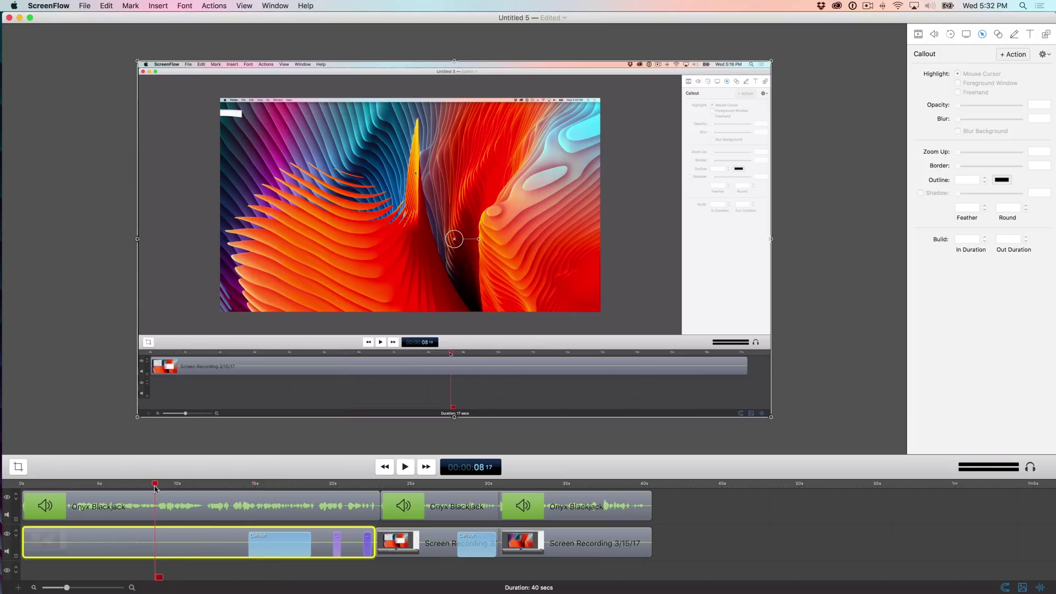
{"action": "key", "text": "super+equal"}
{"action": "key", "text": "super+equal"}
{"action": "key", "text": "super+equal"}
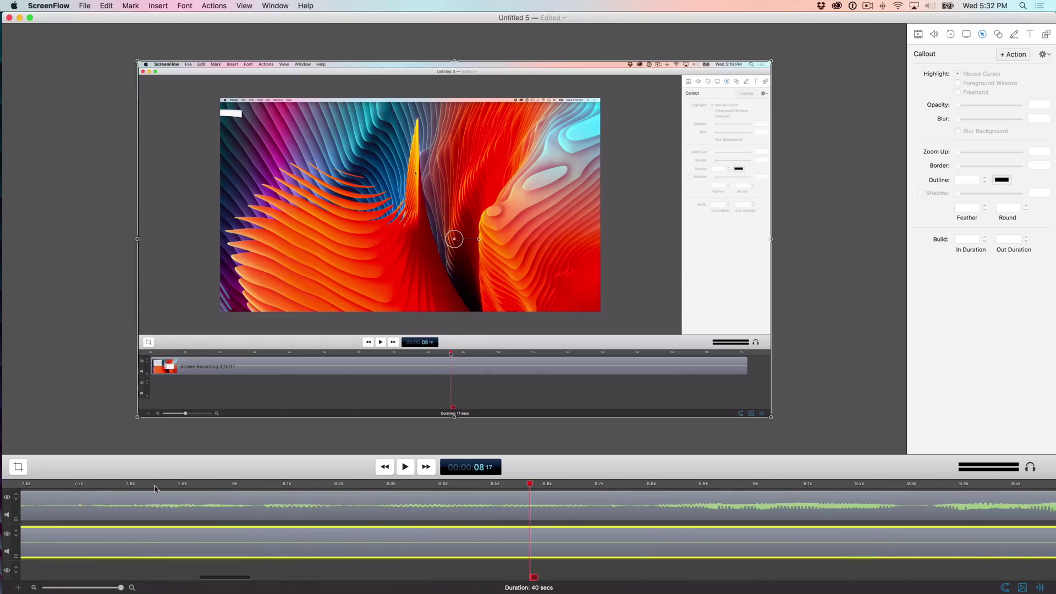
{"action": "key", "text": "super+minus"}
{"action": "key", "text": "super+minus"}
{"action": "key", "text": "super+minus"}
{"action": "key", "text": "super+minus"}
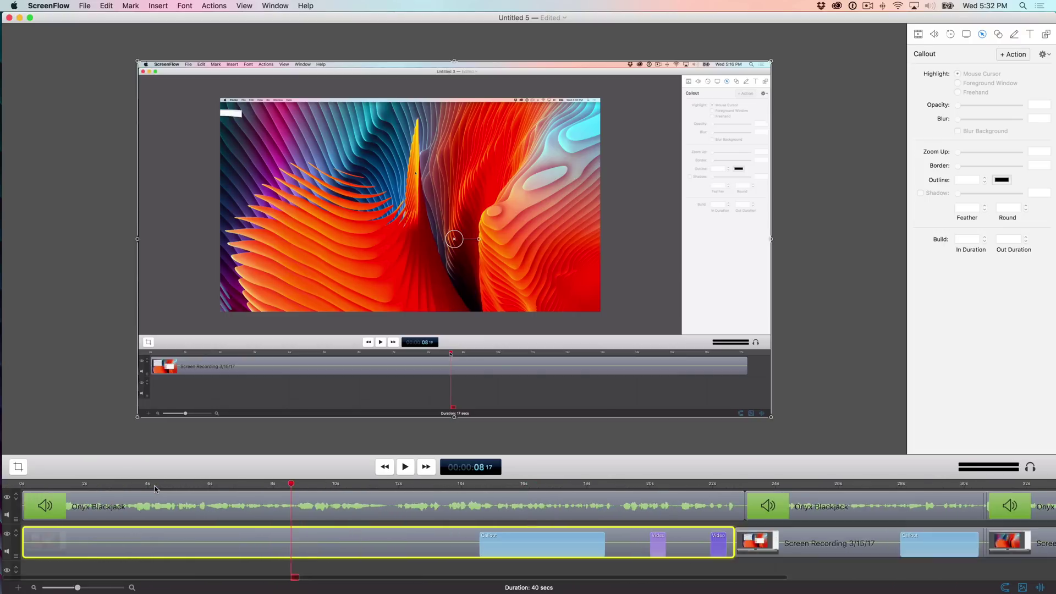
{"action": "key", "text": "super+equal"}
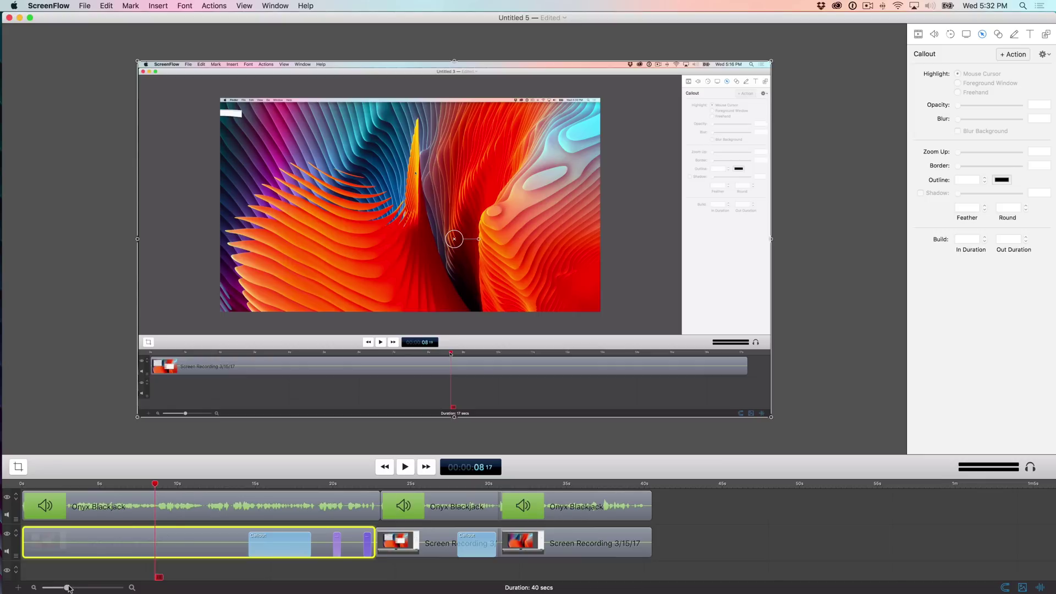
{"action": "left_click_drag", "start_coordinate": [67, 587], "coordinate": [48, 589]}
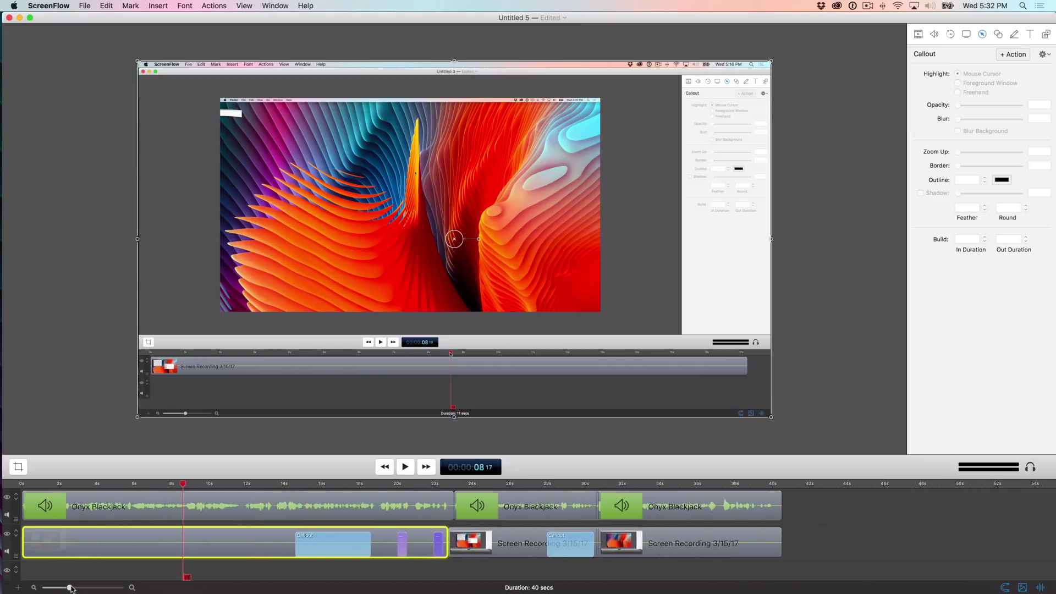
{"action": "mouse_move", "coordinate": [70, 587]}
{"action": "left_mouse_down"}
{"action": "mouse_move", "coordinate": [107, 588]}
{"action": "mouse_move", "coordinate": [78, 587]}
{"action": "left_mouse_up"}
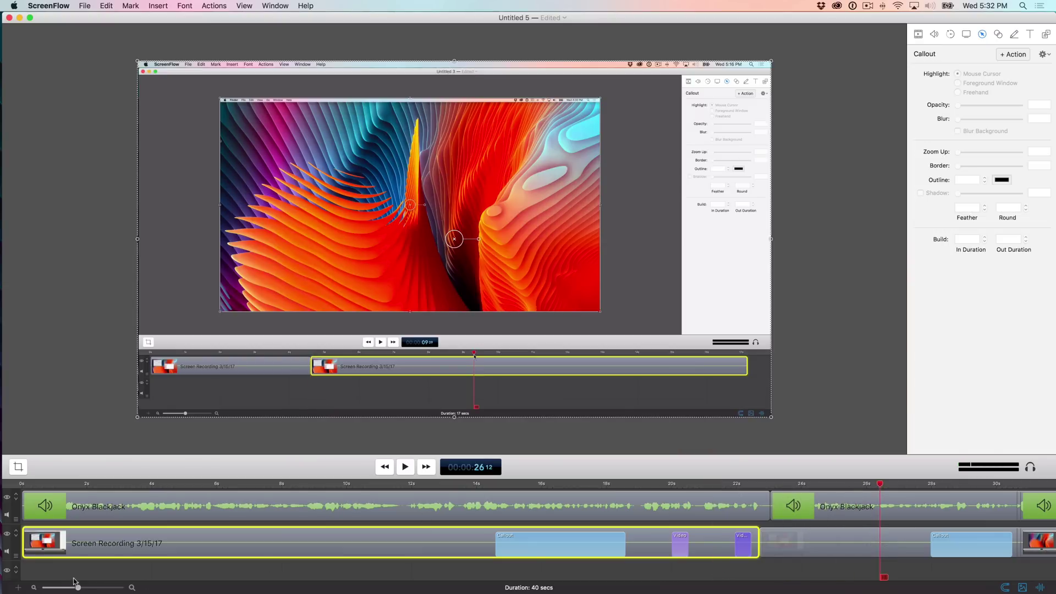
{"action": "mouse_move", "coordinate": [77, 587]}
{"action": "left_mouse_down"}
{"action": "mouse_move", "coordinate": [88, 587]}
{"action": "mouse_move", "coordinate": [74, 587]}
{"action": "left_mouse_up"}
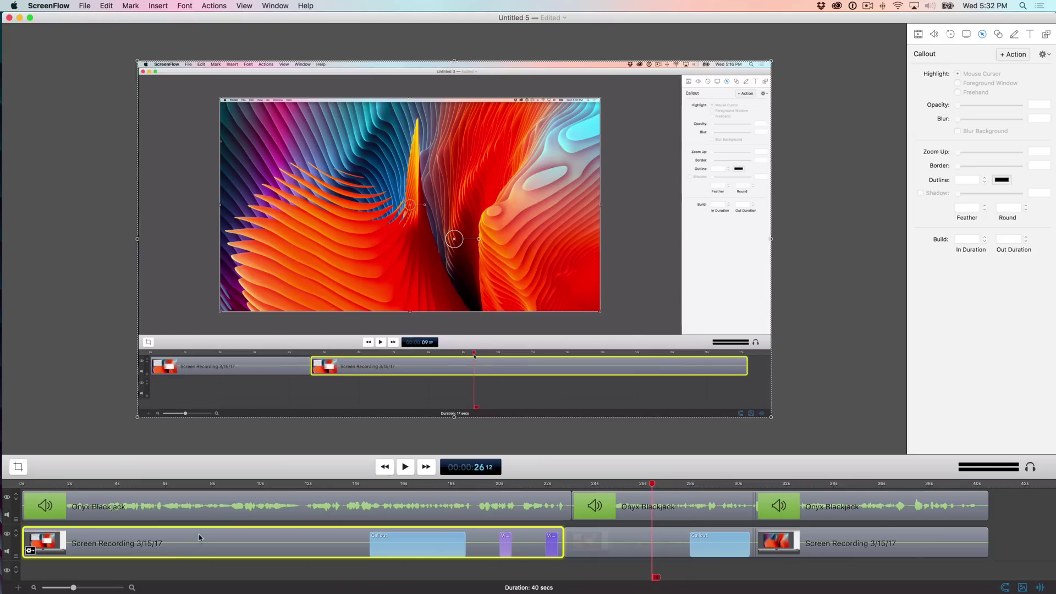
{"action": "scroll", "coordinate": [199, 537], "scroll_direction": "up", "scroll_amount": 5}
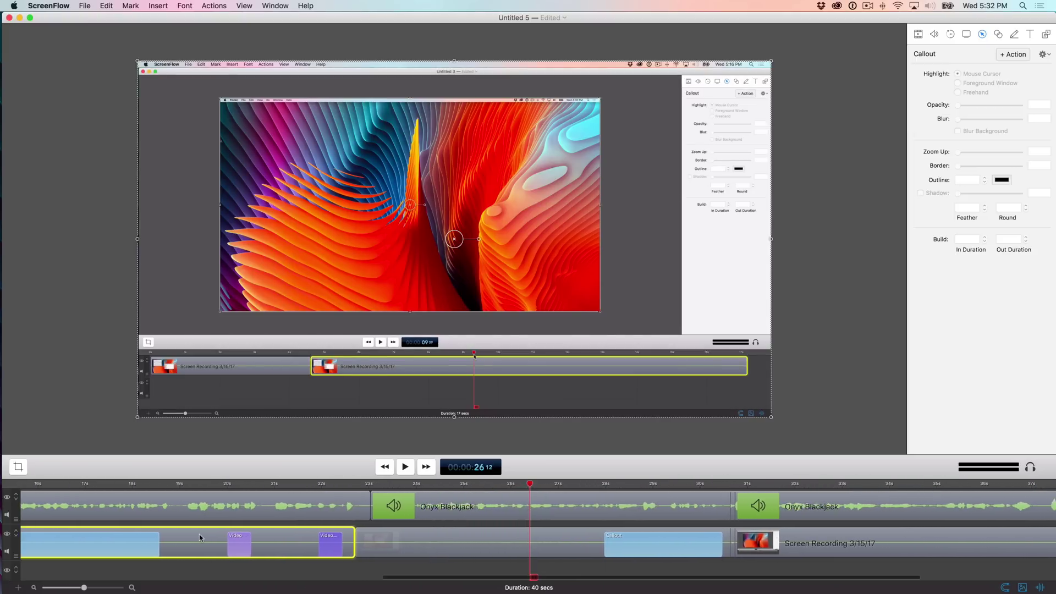
{"action": "scroll", "coordinate": [199, 537], "scroll_direction": "down", "scroll_amount": 8}
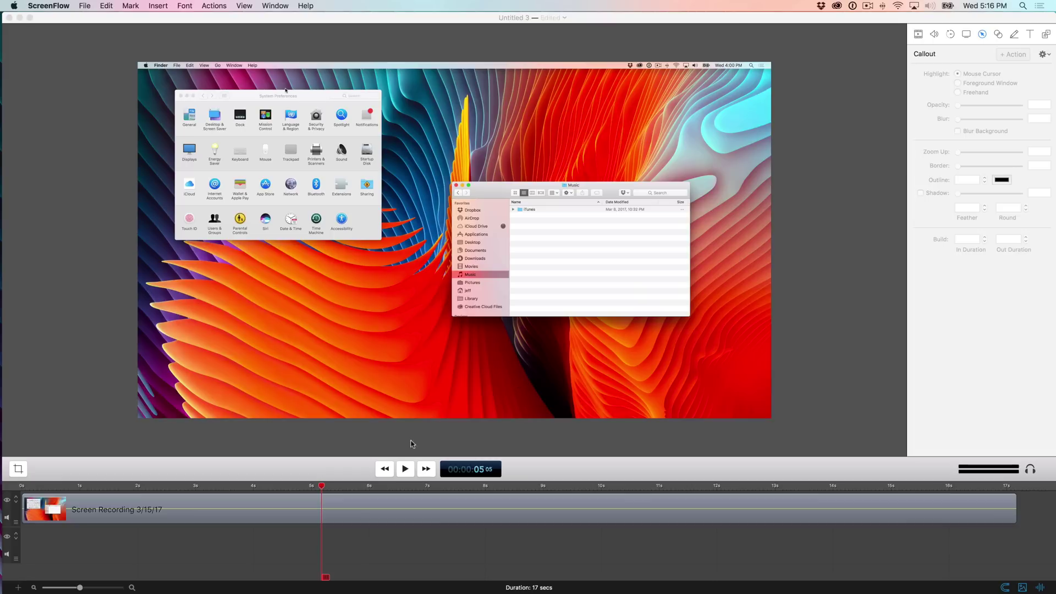
Split the screen recording clip at about 4.6 seconds with Edit > Split Clip.
{"action": "left_click_drag", "start_coordinate": [322, 487], "coordinate": [292, 489]}
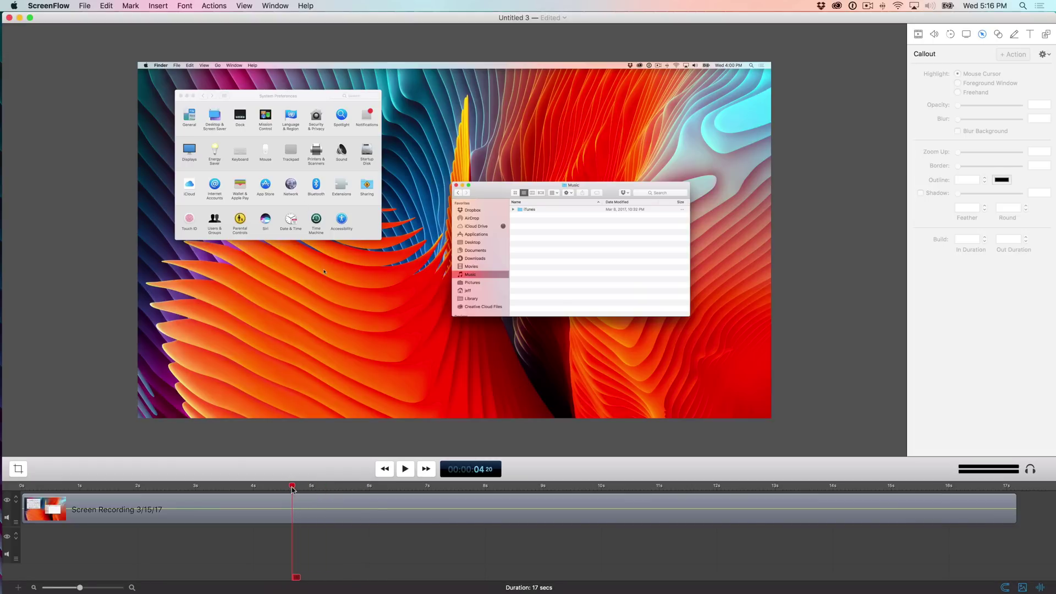
{"action": "left_click_drag", "start_coordinate": [292, 489], "coordinate": [522, 489]}
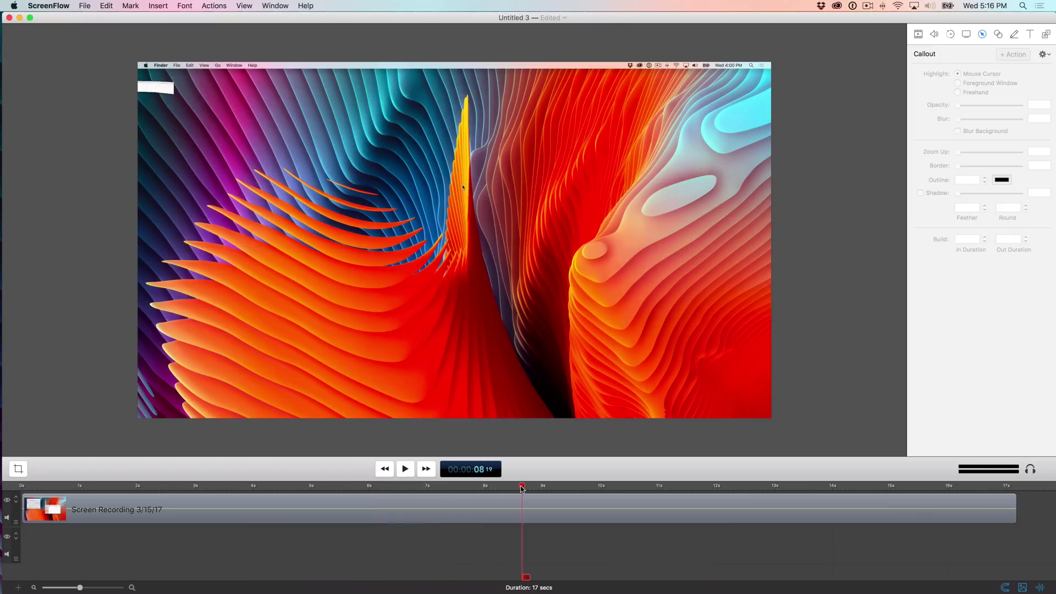
{"action": "left_click_drag", "start_coordinate": [522, 489], "coordinate": [255, 469]}
{"action": "left_click", "coordinate": [255, 489]}
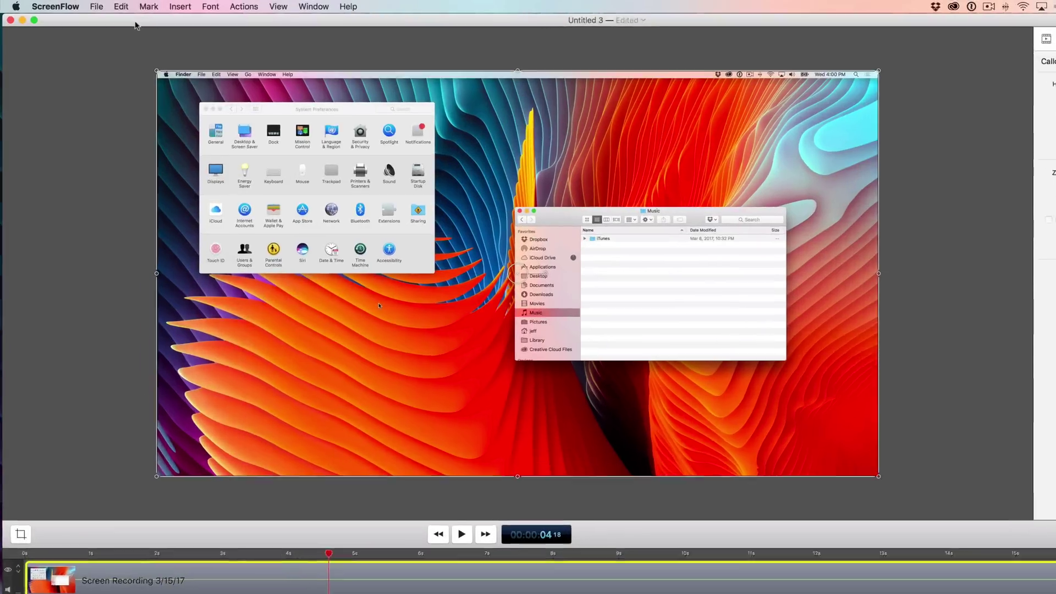
{"action": "left_click", "coordinate": [121, 6]}
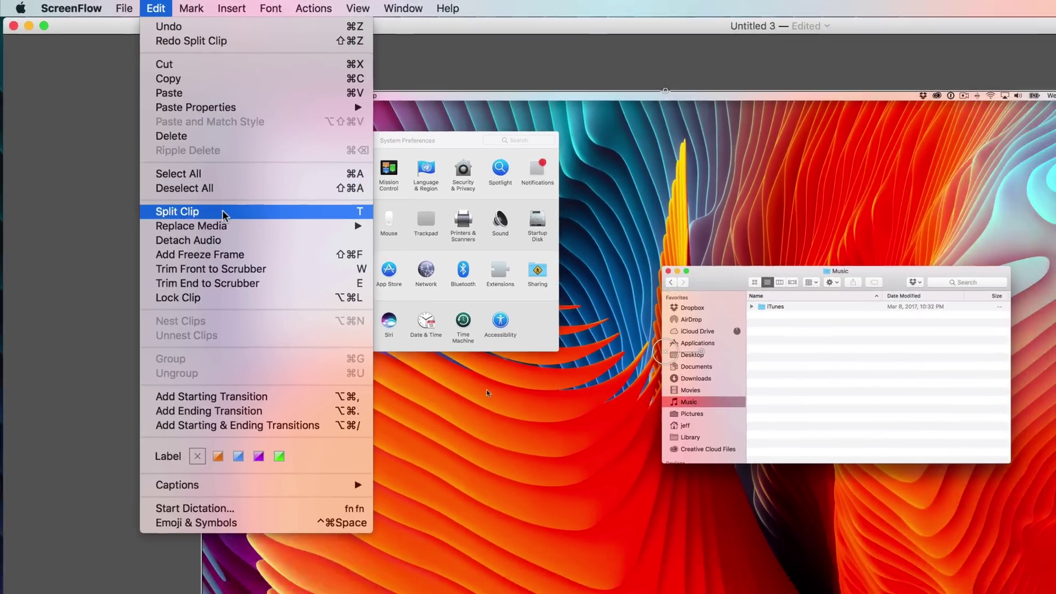
{"action": "left_click", "coordinate": [223, 213]}
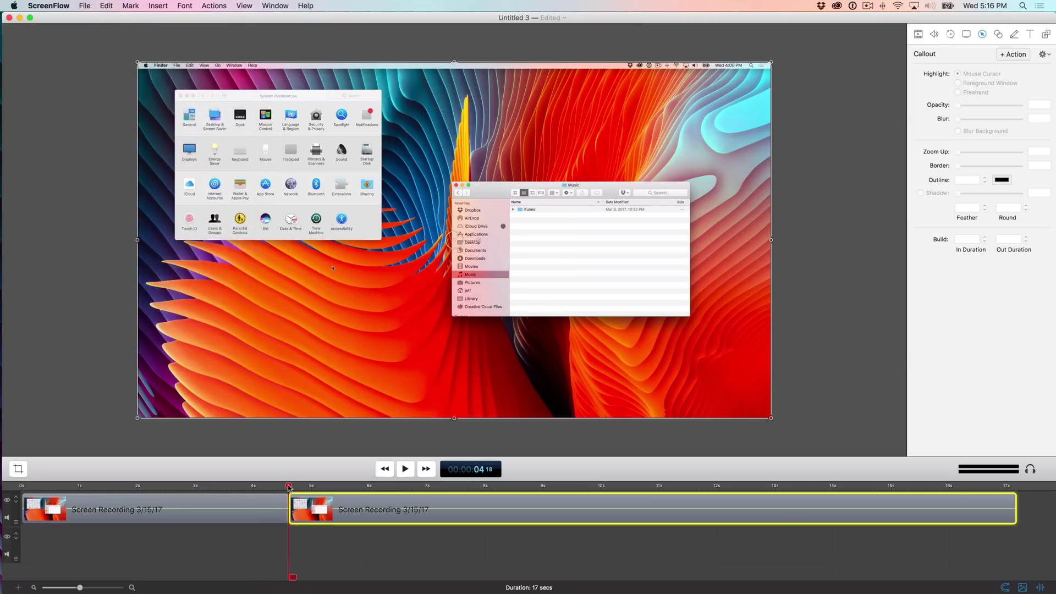
Split again at 9 seconds, move the middle piece to track 2, and delete the last piece.
{"action": "left_click_drag", "start_coordinate": [289, 487], "coordinate": [560, 496]}
{"action": "key", "text": "t"}
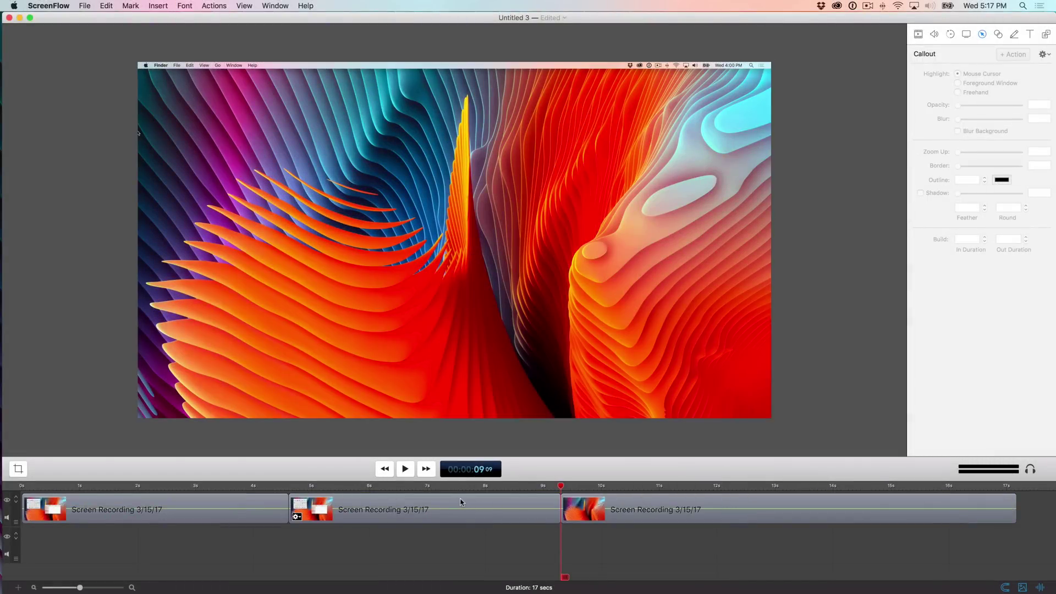
{"action": "left_click_drag", "start_coordinate": [461, 501], "coordinate": [193, 537]}
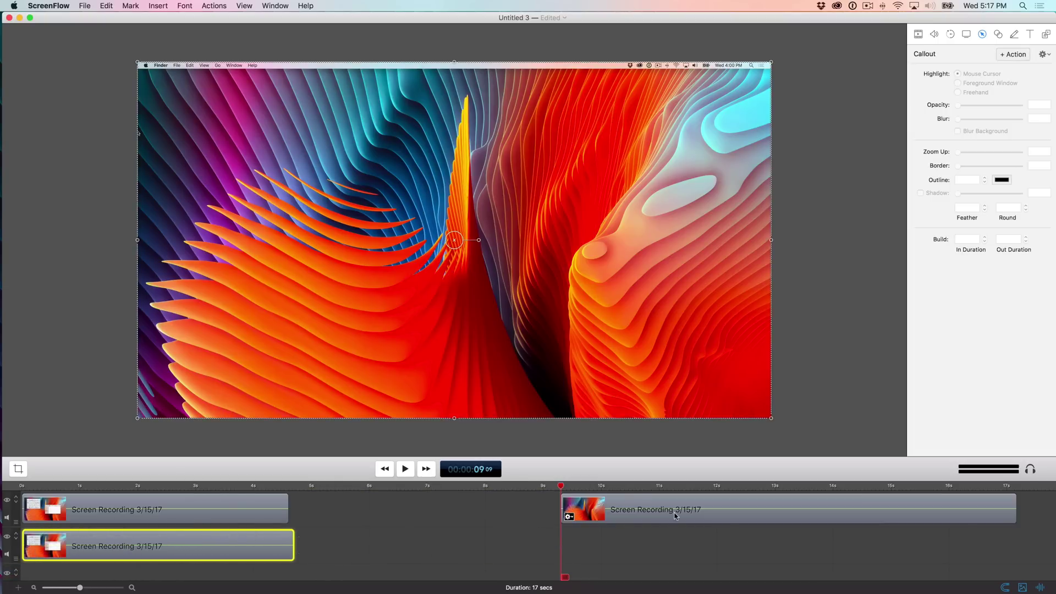
{"action": "left_click", "coordinate": [675, 515]}
{"action": "key", "text": "Delete"}
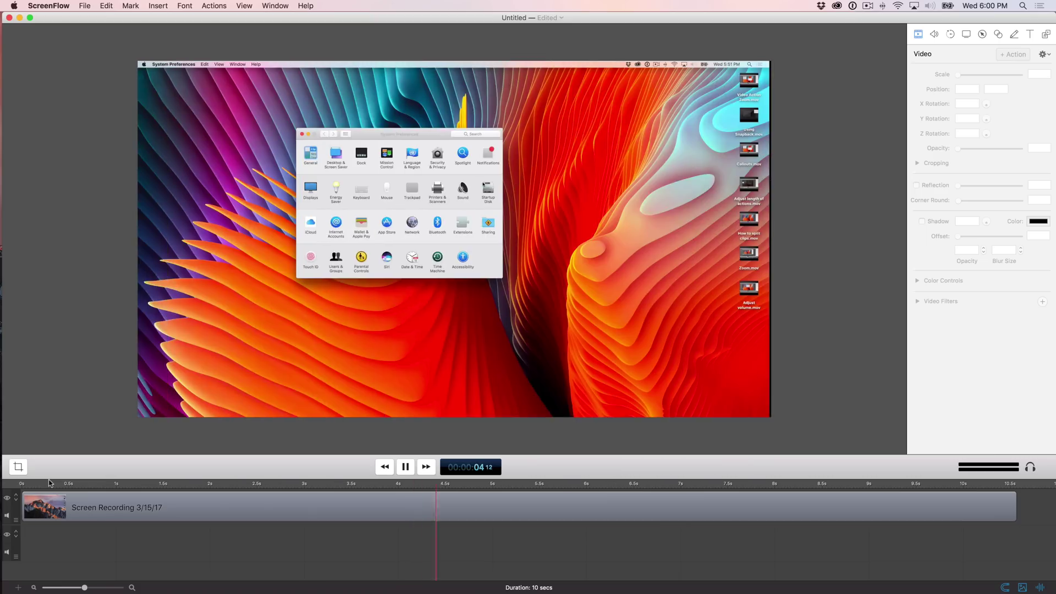
Split the clip at 1 and 5 seconds and delete the section between them.
{"action": "key", "text": "space"}
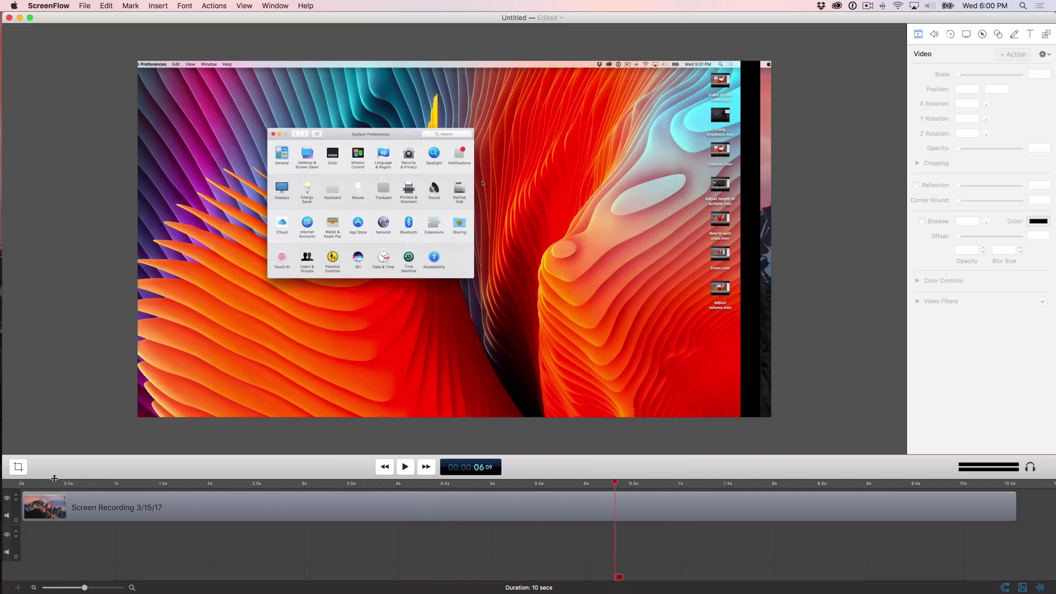
{"action": "left_click", "coordinate": [110, 484]}
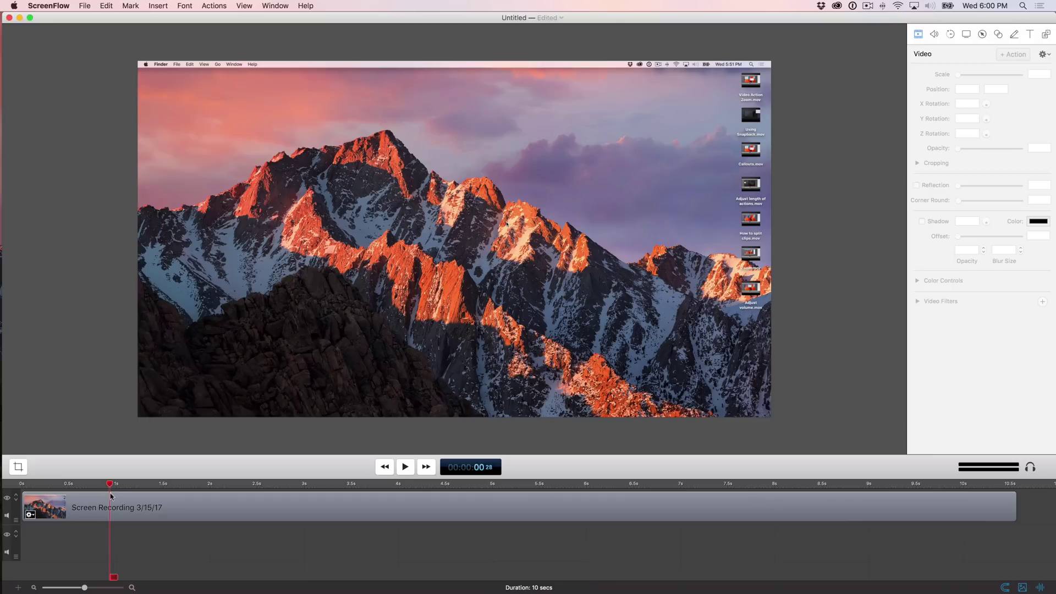
{"action": "left_click", "coordinate": [112, 506]}
{"action": "key", "text": "t"}
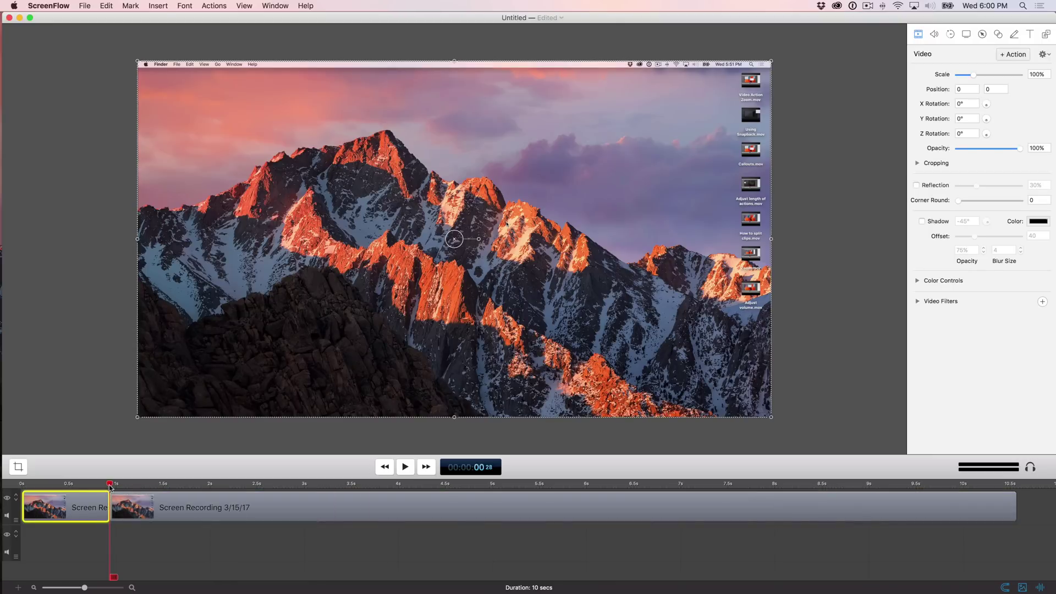
{"action": "left_click_drag", "start_coordinate": [110, 491], "coordinate": [471, 491]}
{"action": "left_click", "coordinate": [469, 503]}
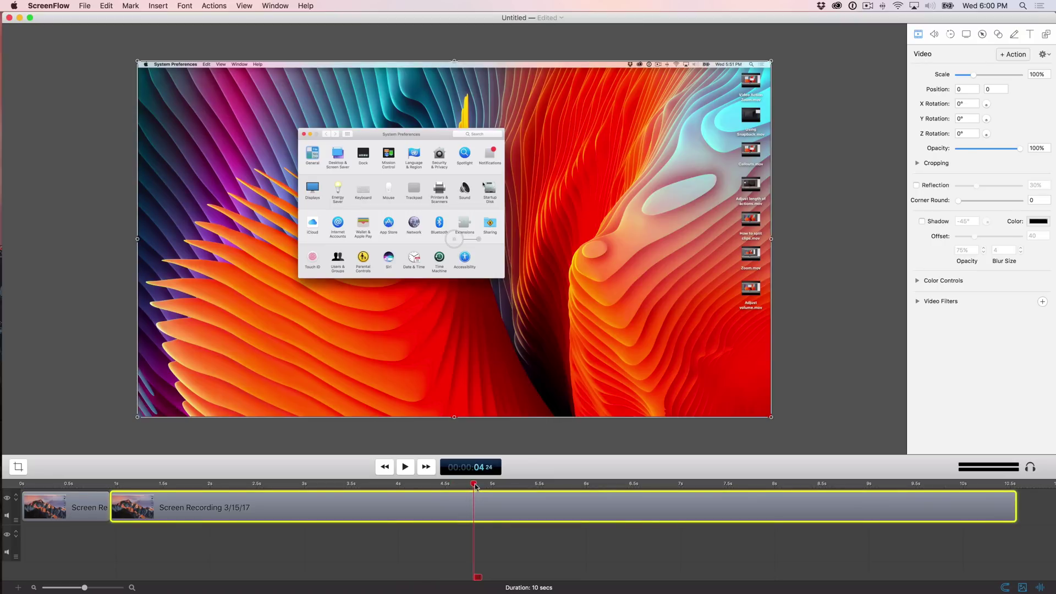
{"action": "left_click", "coordinate": [490, 500]}
{"action": "key", "text": "t"}
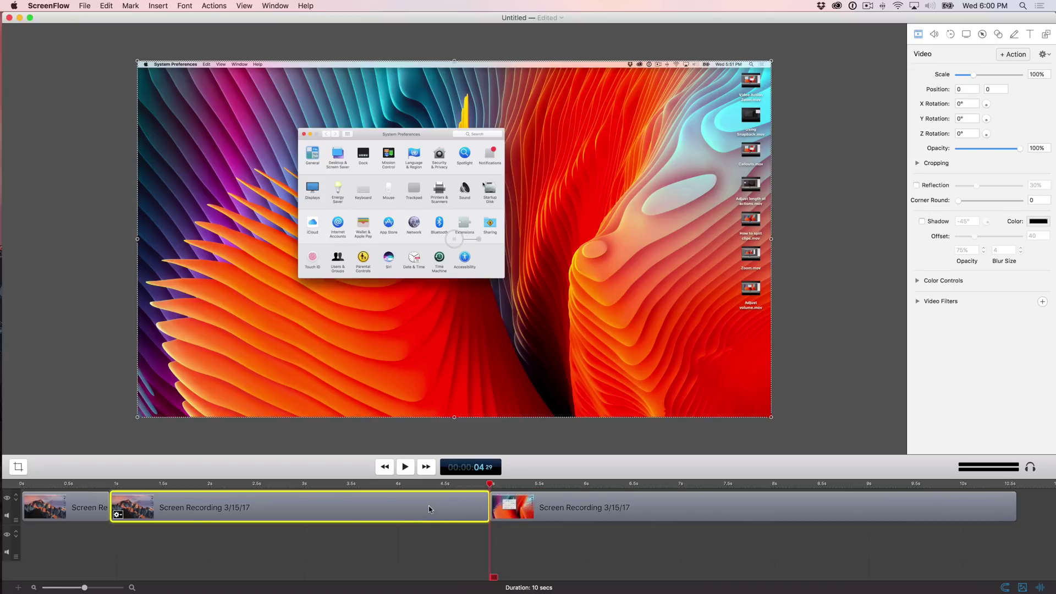
{"action": "key", "text": "Delete"}
Overlap the remaining clip onto the first to create an automatic transition, then play it.
{"action": "left_click_drag", "start_coordinate": [520, 508], "coordinate": [135, 508]}
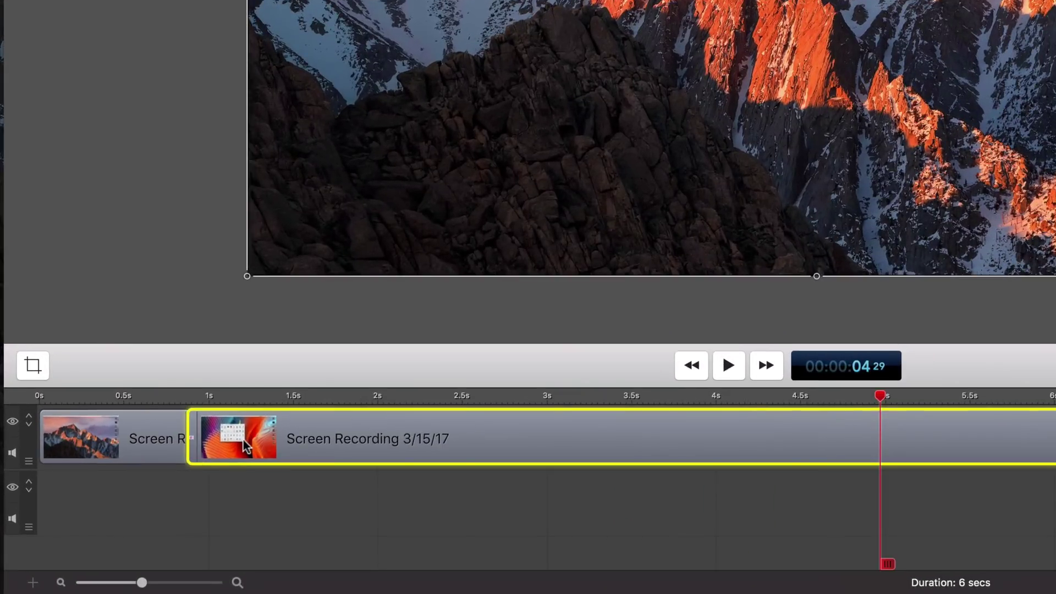
{"action": "left_click_drag", "start_coordinate": [243, 440], "coordinate": [210, 447]}
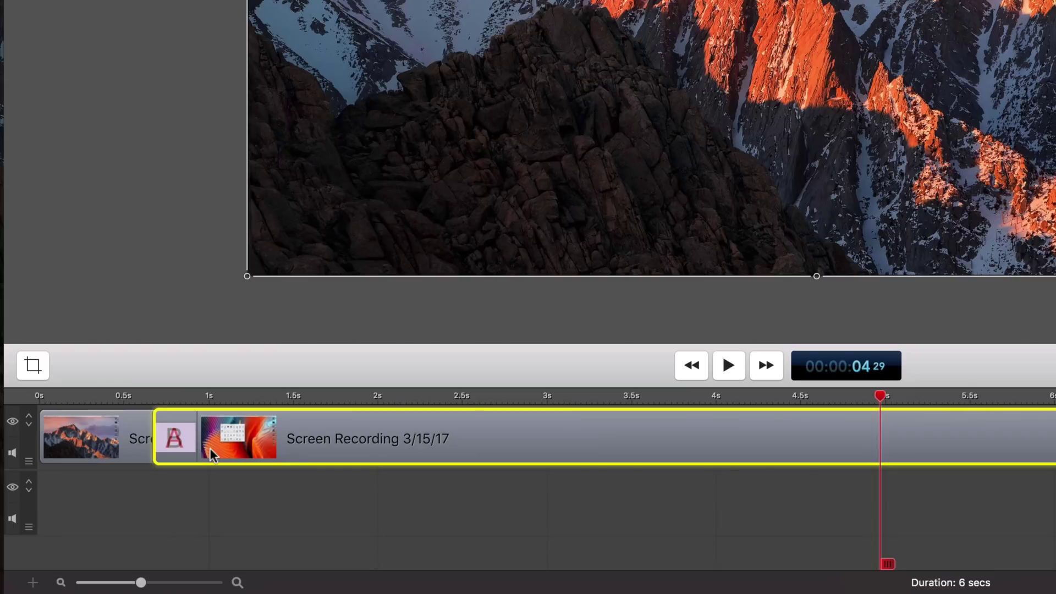
{"action": "left_click", "coordinate": [124, 395]}
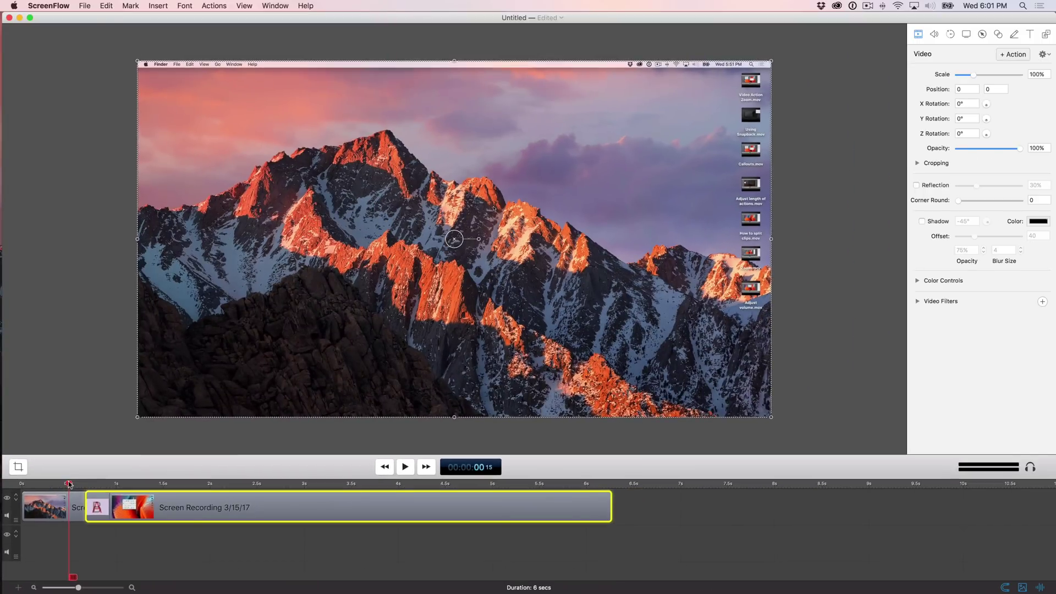
{"action": "key", "text": "space"}
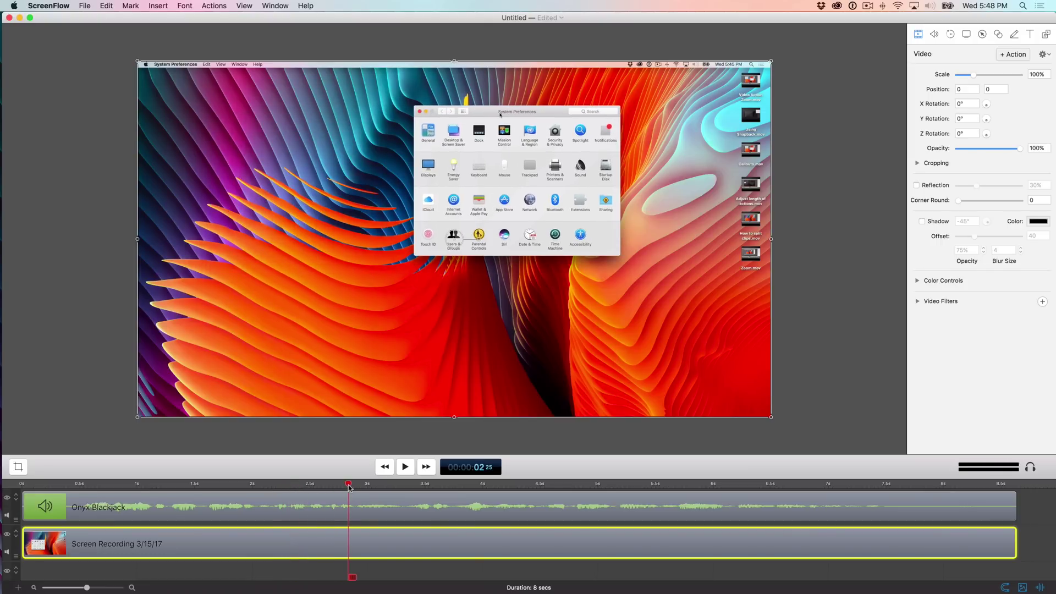
Lower the Onyx Blackjack clip volume to 82% and mute its audio.
{"action": "left_click_drag", "start_coordinate": [349, 487], "coordinate": [341, 487]}
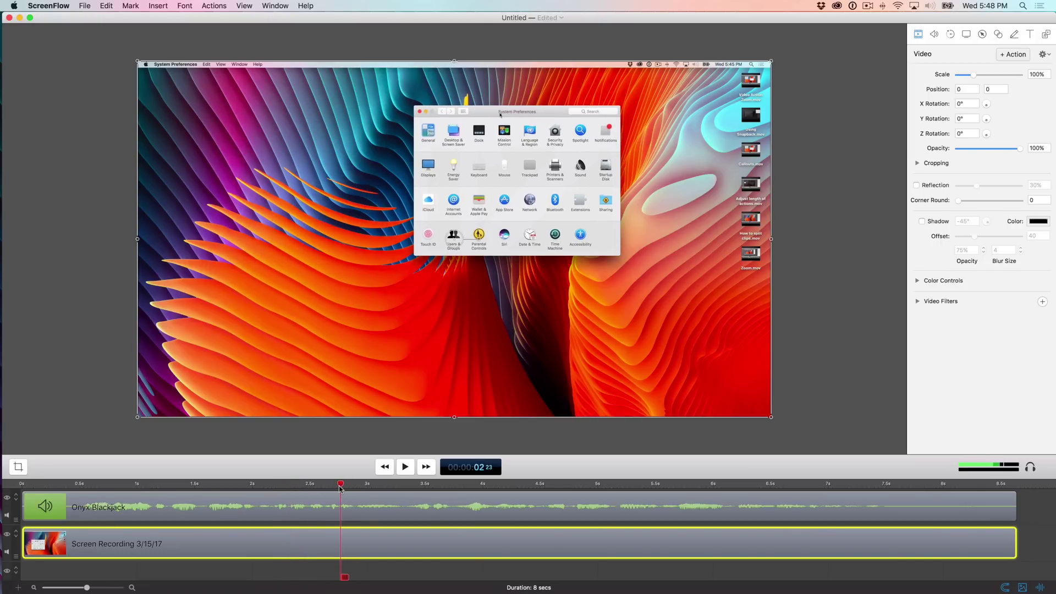
{"action": "left_click", "coordinate": [324, 513]}
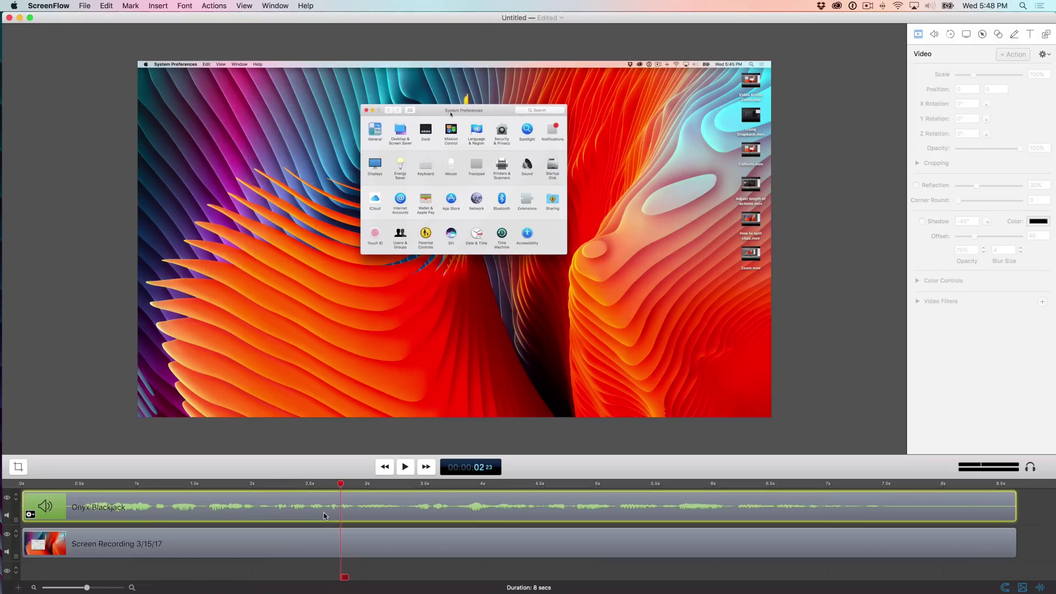
{"action": "left_click", "coordinate": [934, 34]}
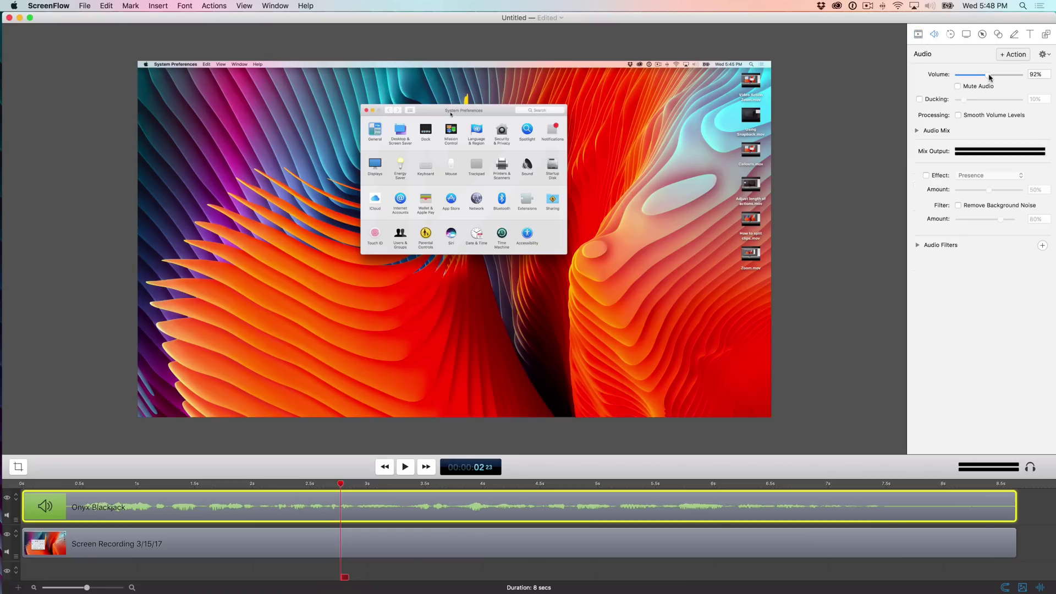
{"action": "mouse_move", "coordinate": [988, 74]}
{"action": "left_mouse_down"}
{"action": "mouse_move", "coordinate": [956, 77]}
{"action": "mouse_move", "coordinate": [984, 77]}
{"action": "left_mouse_up"}
{"action": "left_click", "coordinate": [957, 87]}
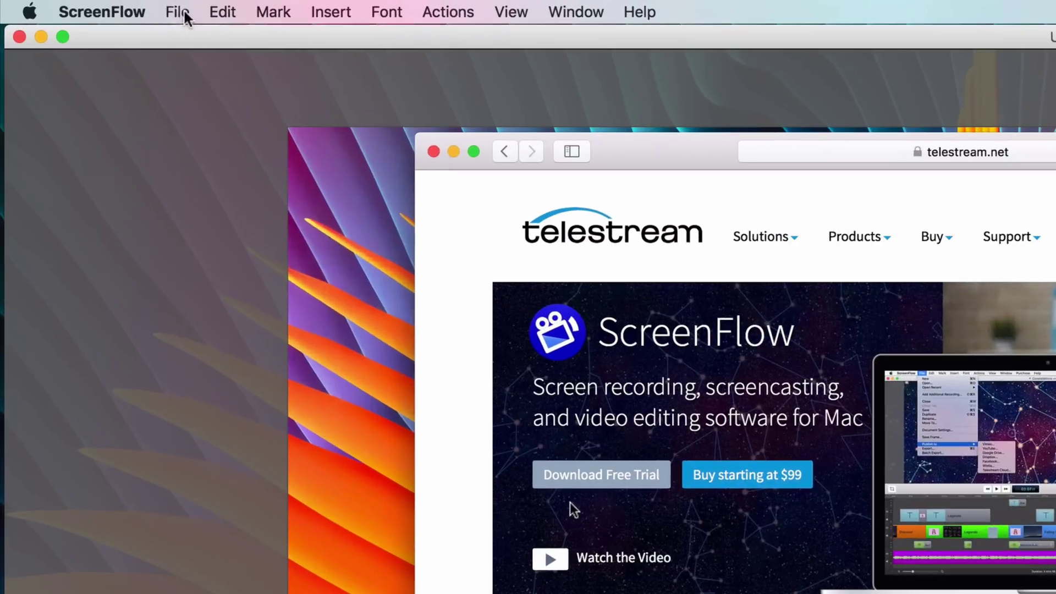
{"action": "left_click", "coordinate": [181, 14]}
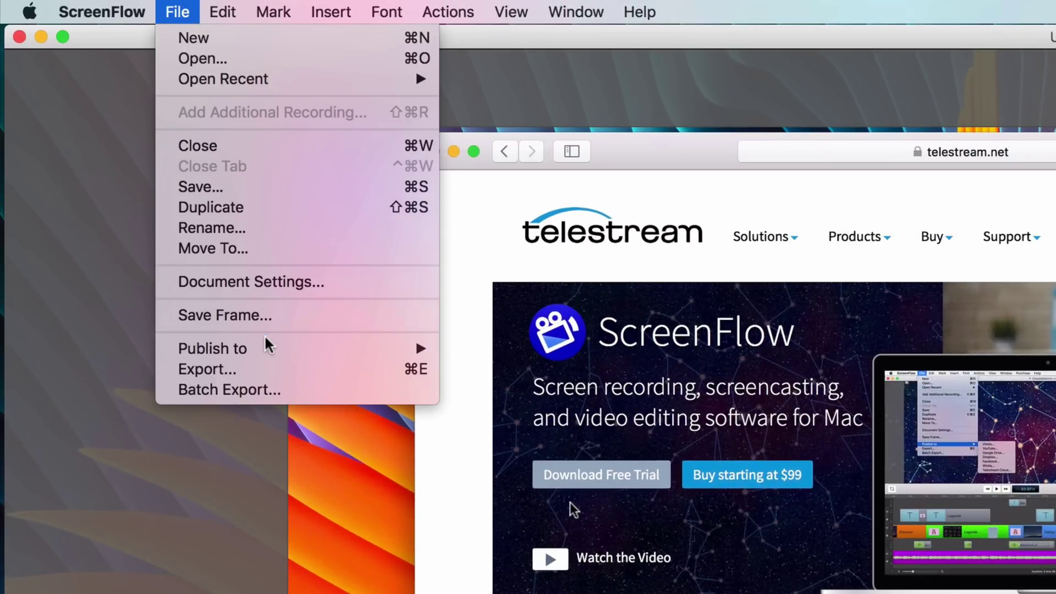
{"action": "mouse_move", "coordinate": [269, 355]}
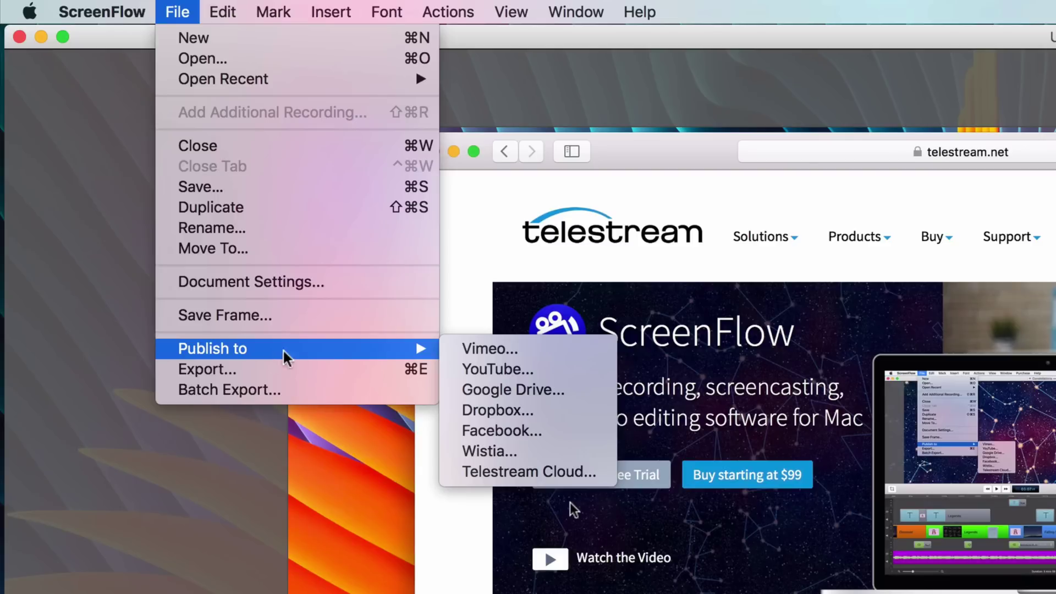
{"action": "left_click", "coordinate": [496, 369]}
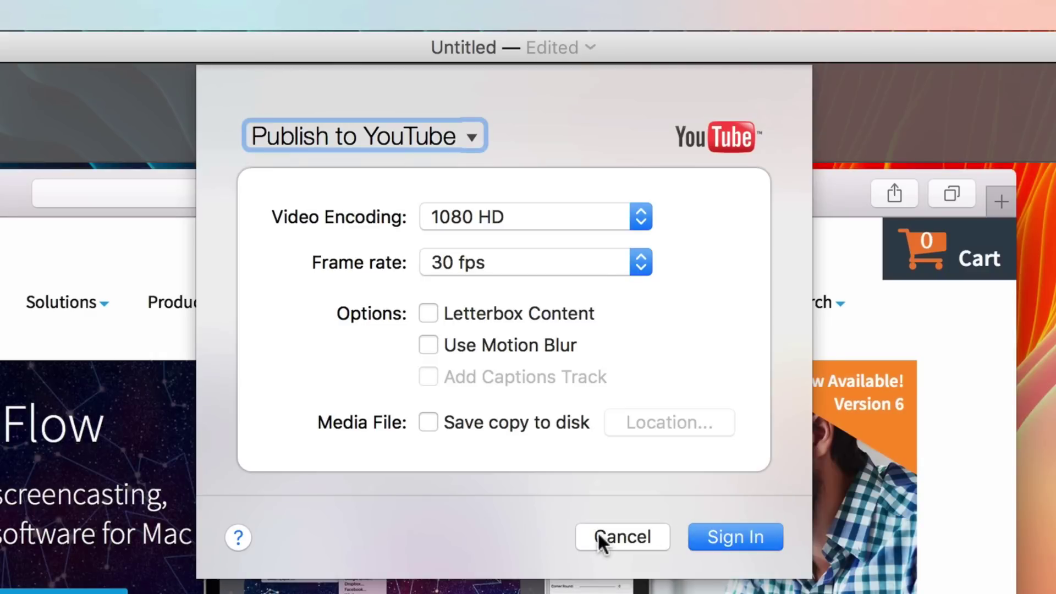
{"action": "left_click", "coordinate": [605, 547]}
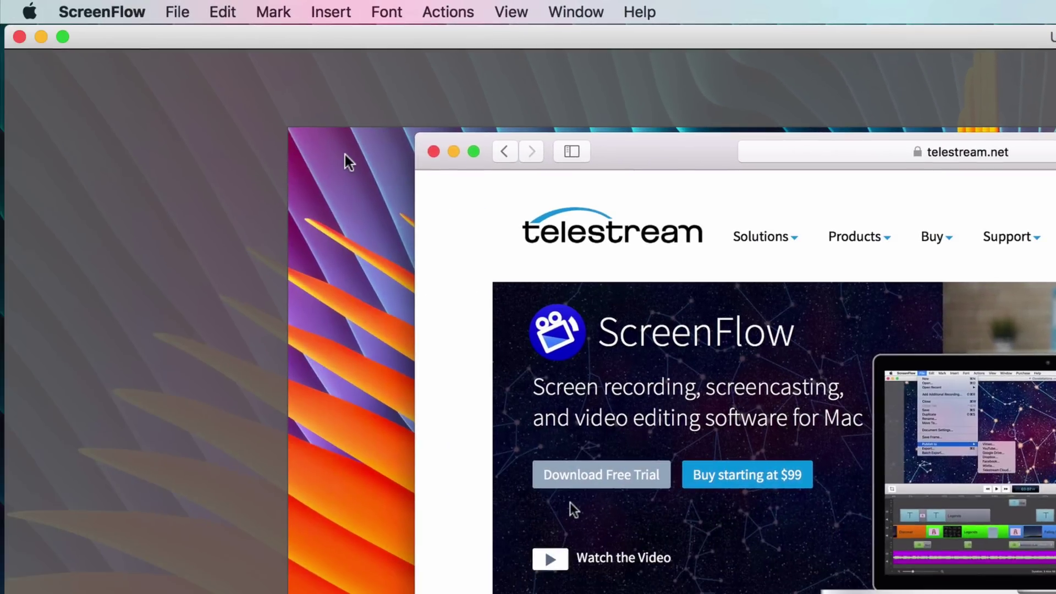
Open the export settings for ScreenFlow How to get.mov on the Desktop, keeping Lossless - ProRes with Alpha.
{"action": "left_click", "coordinate": [177, 12]}
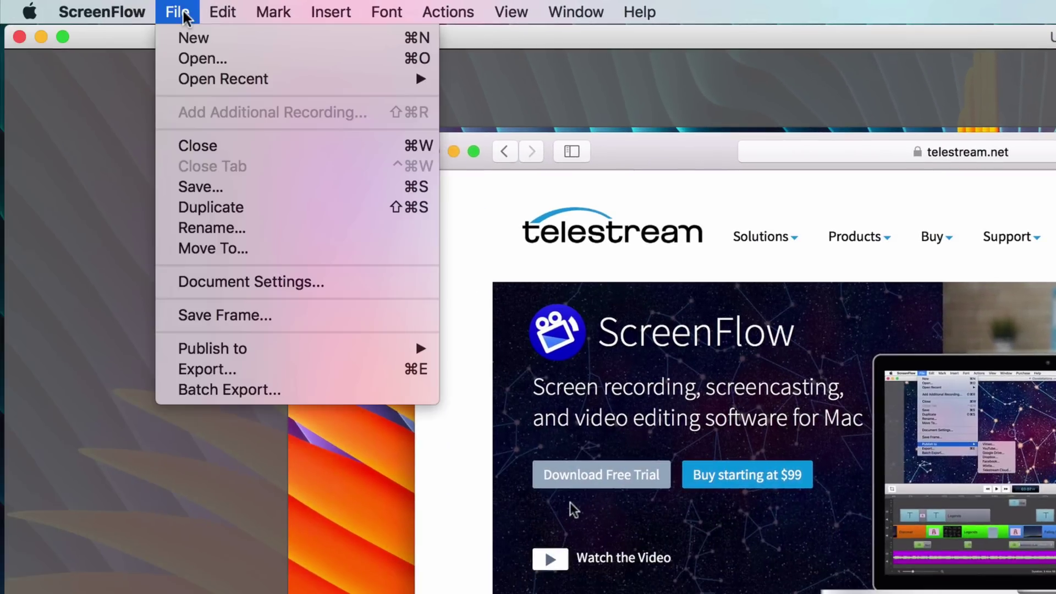
{"action": "left_click", "coordinate": [280, 367]}
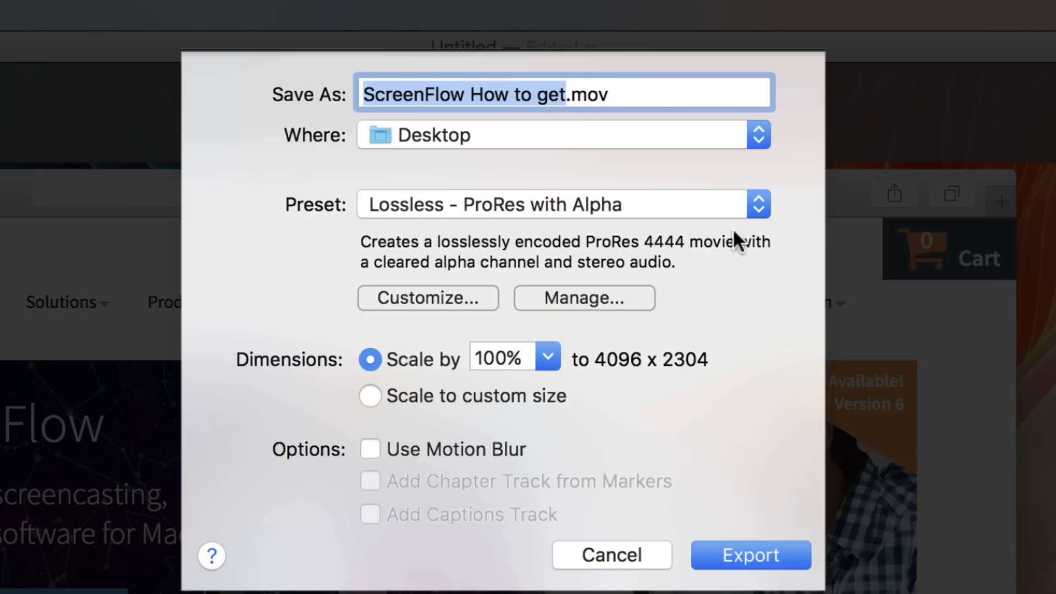
{"action": "left_click", "coordinate": [759, 209]}
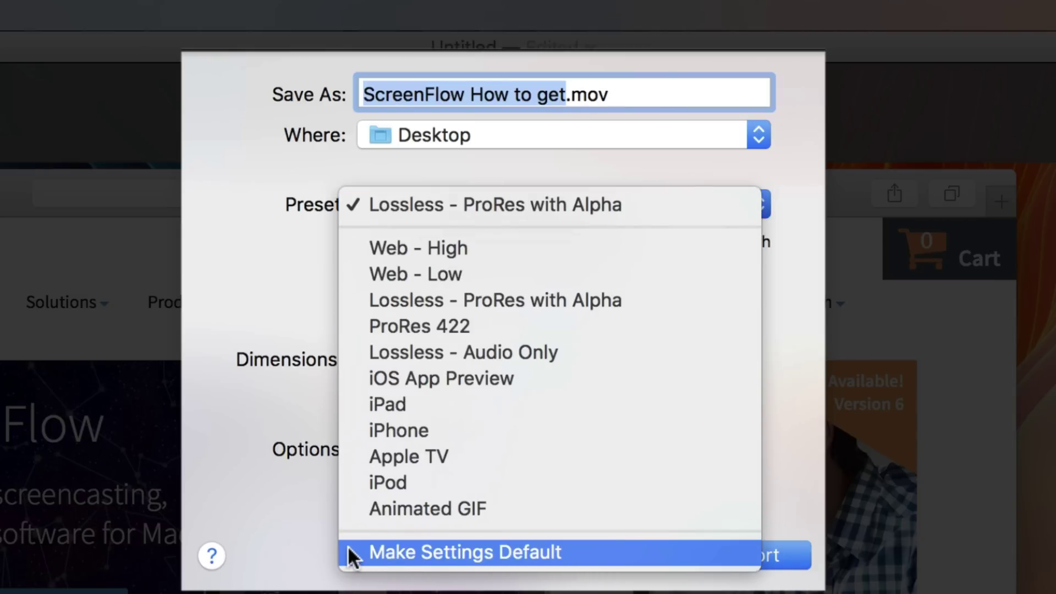
{"action": "left_click", "coordinate": [311, 545]}
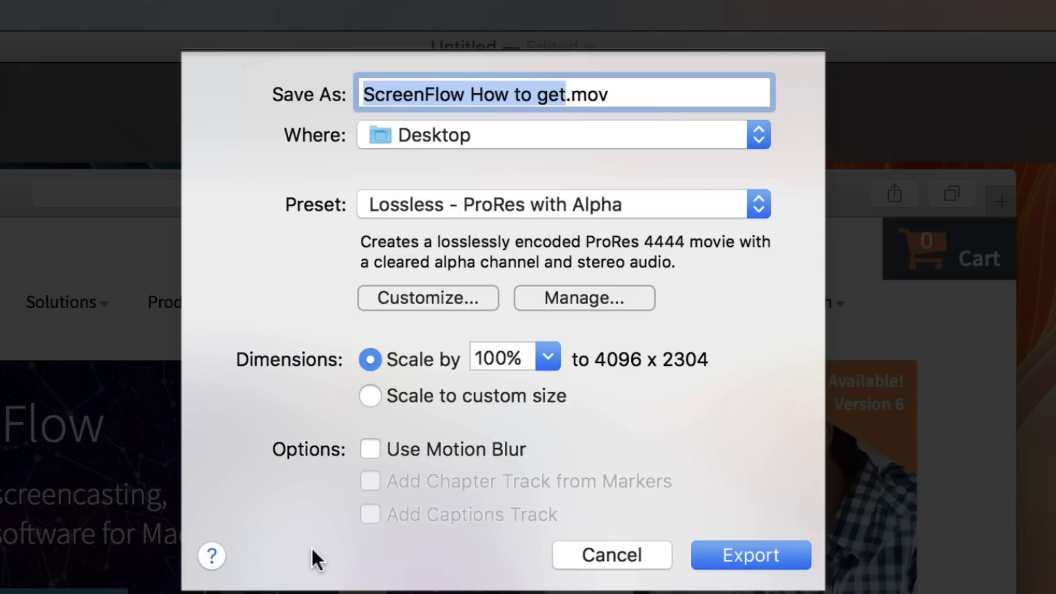